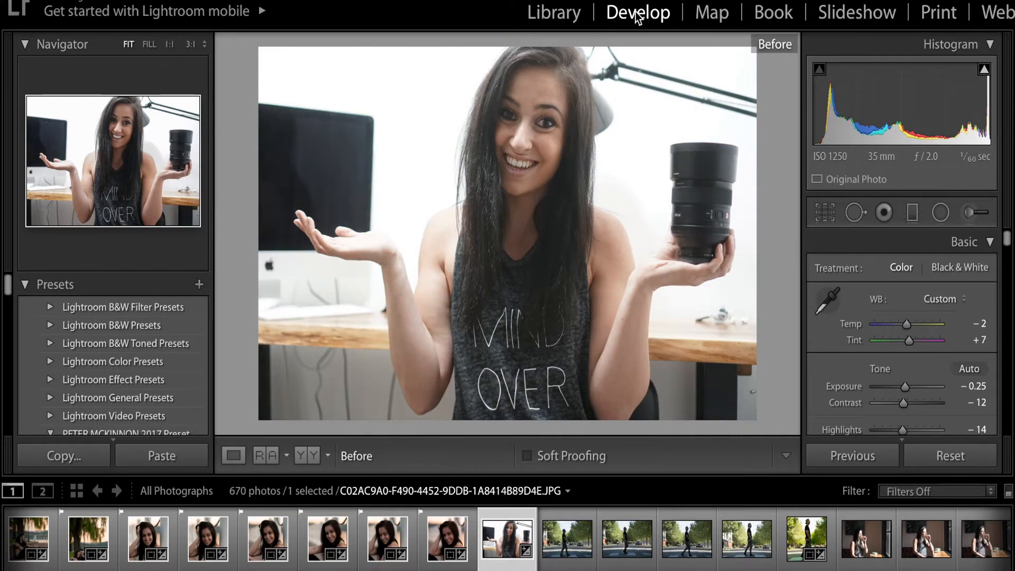
Step: Compare the edited portrait with its unedited before version
key(backslash)
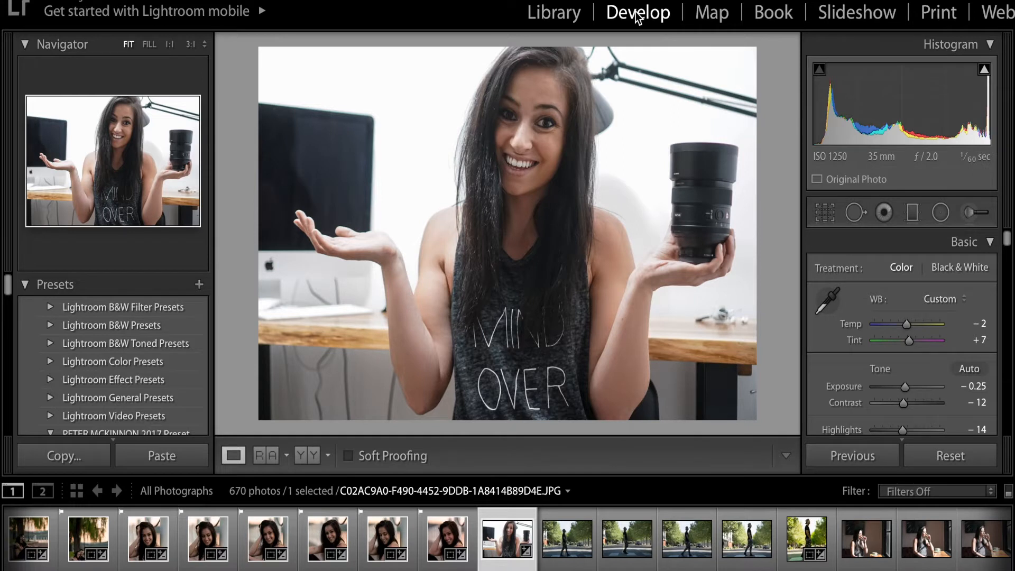
key(backslash)
key(backslash)
Step: Export the edited photo to the Desktop as a JPEG under a unique name, and quit Lightroom without backing up the catalog
click(114, 1)
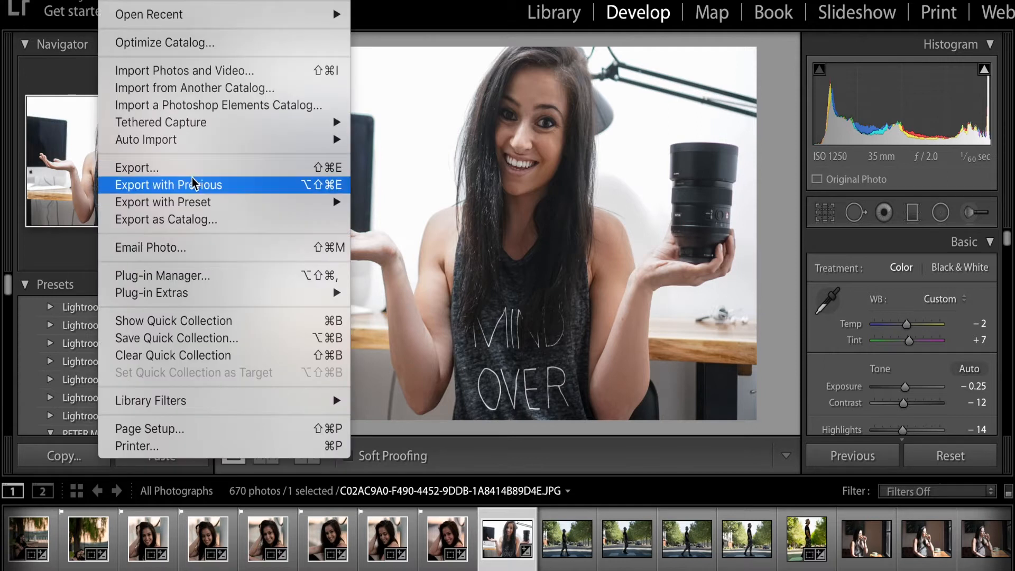
click(162, 168)
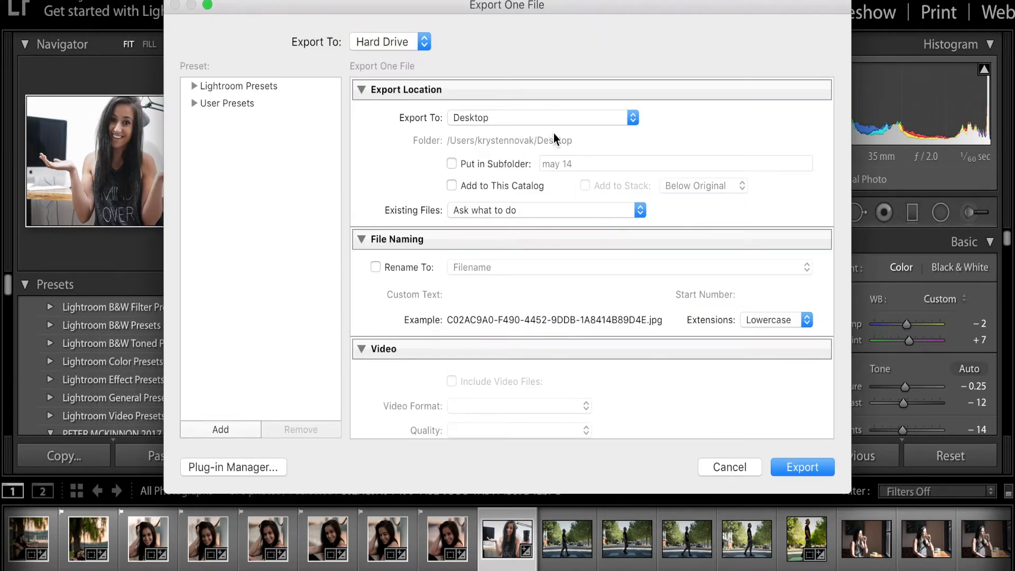
scroll(665, 238, down, 5)
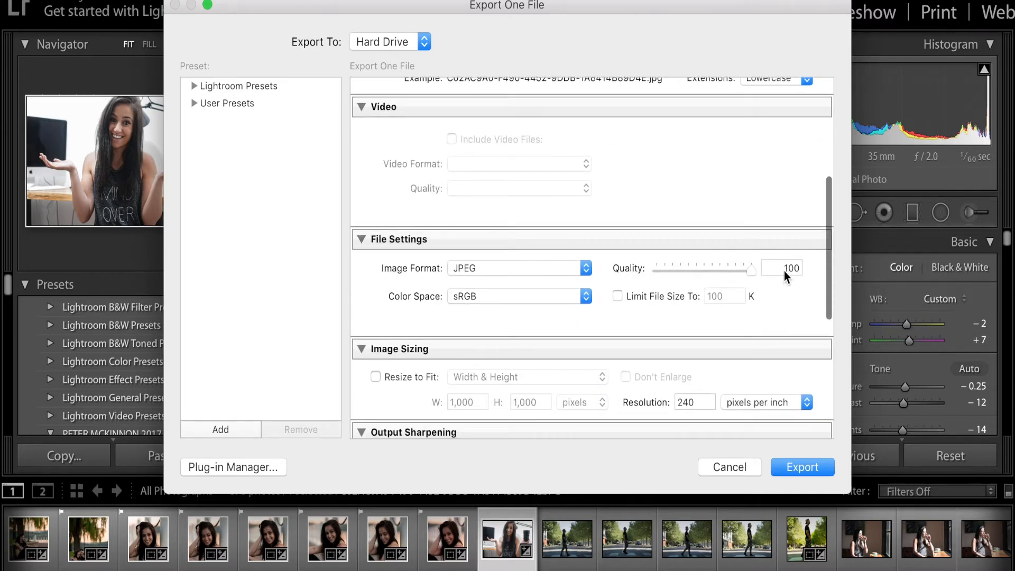
click(784, 467)
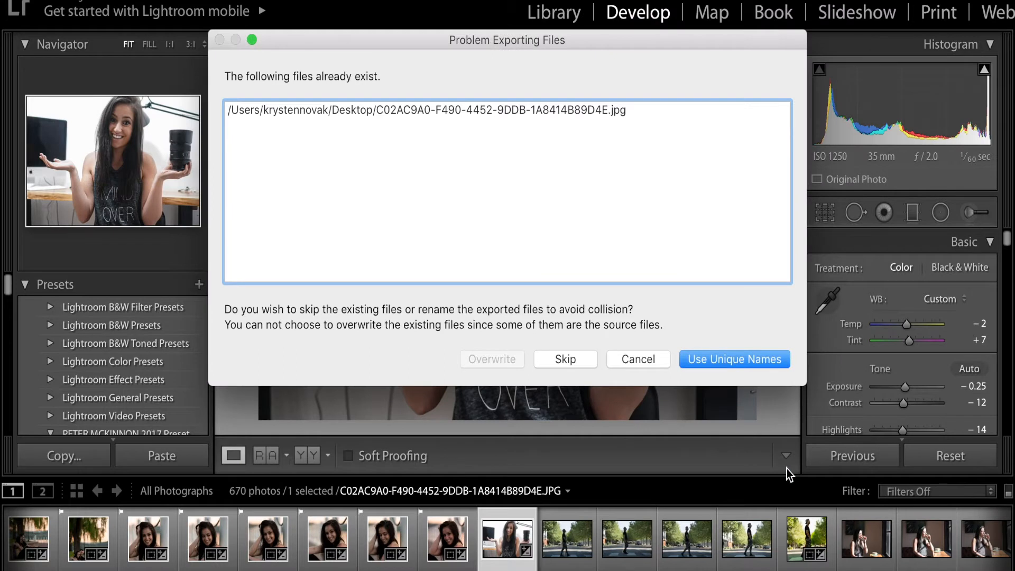
click(709, 357)
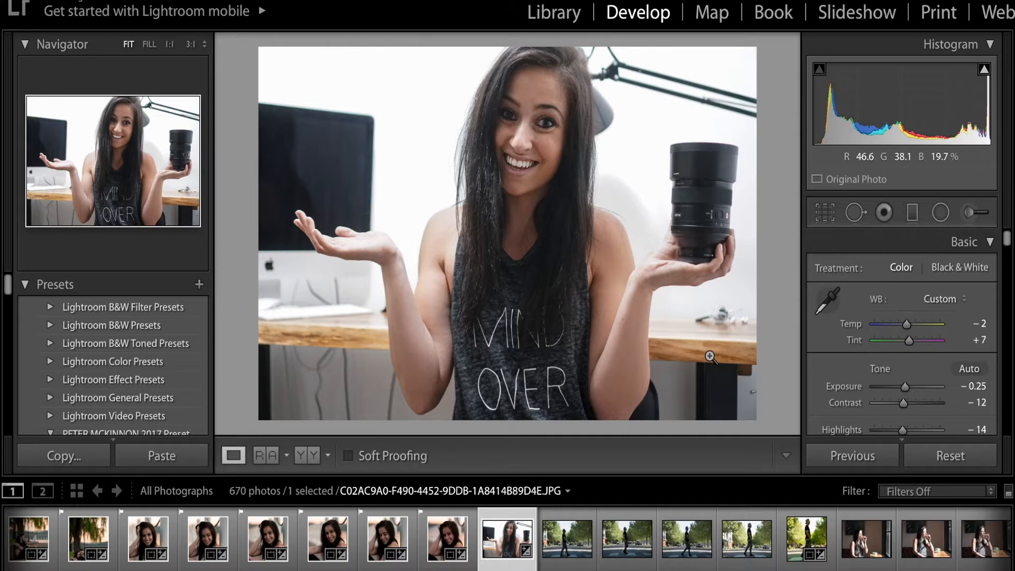
key(super+q)
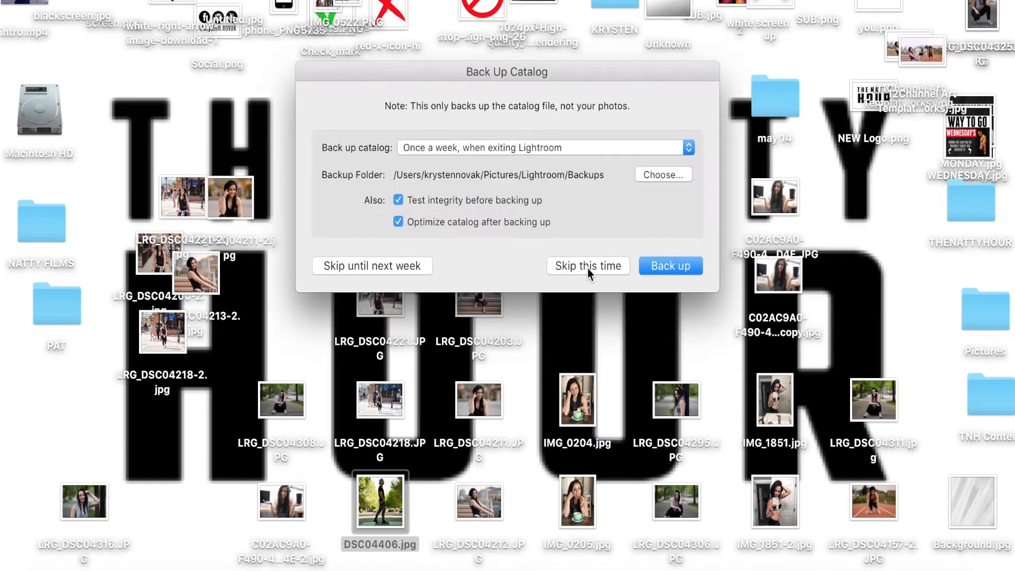
click(588, 268)
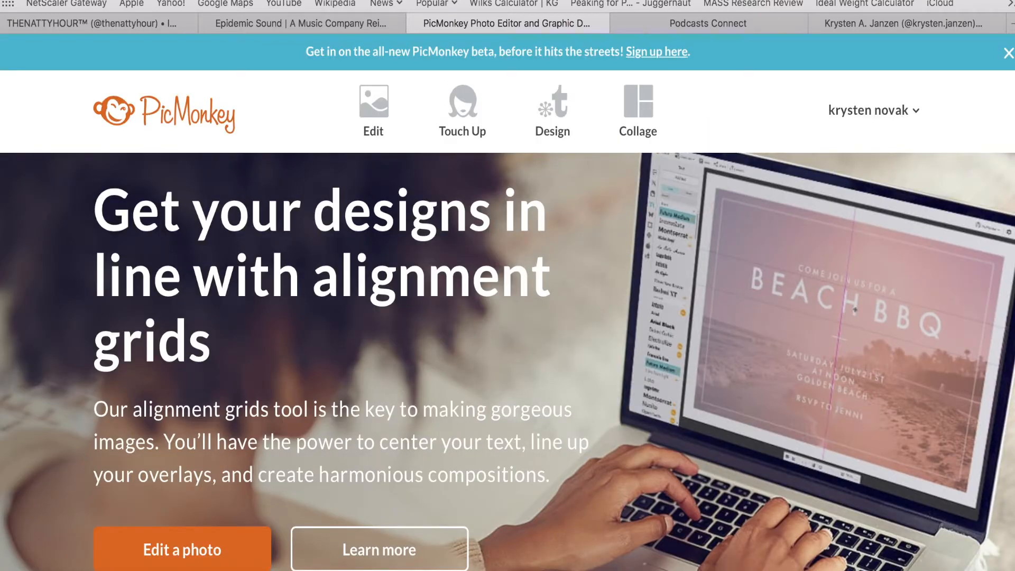
Step: Open C02AC9A0-F490-4452-9DDB-1A8414B89D4E-2.jpg from the Desktop in PicMonkey's photo editor
click(378, 103)
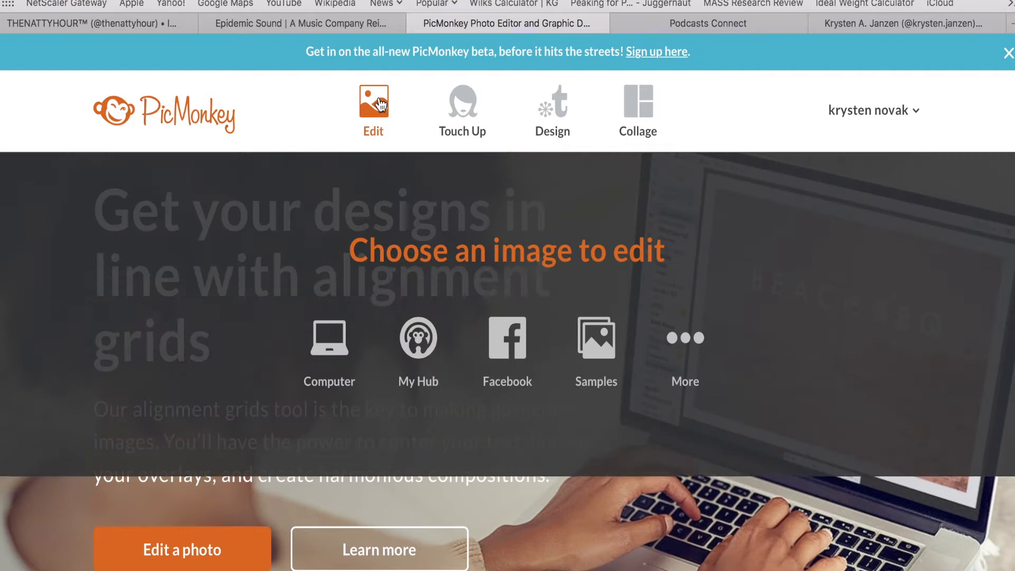
click(378, 103)
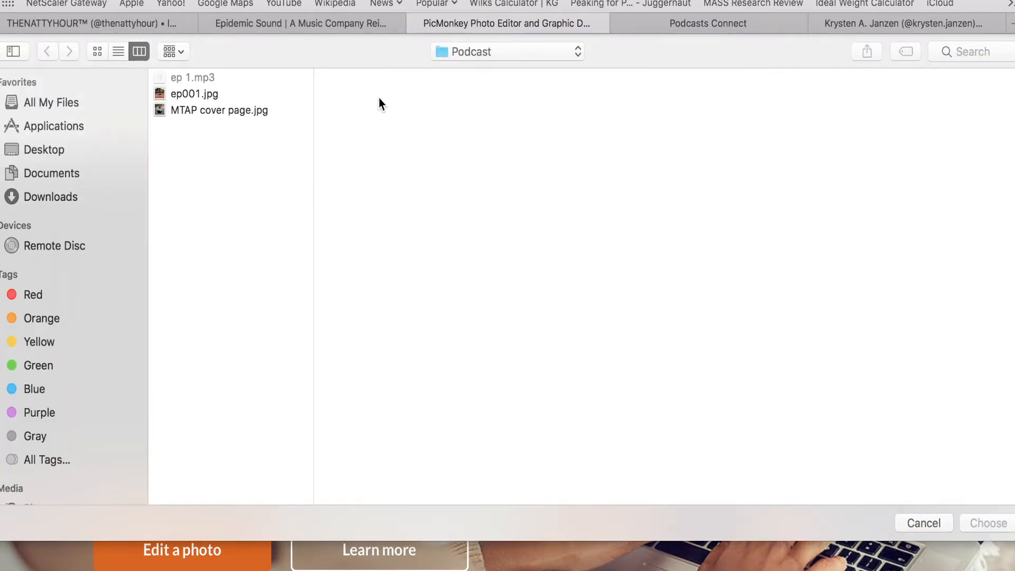
click(50, 150)
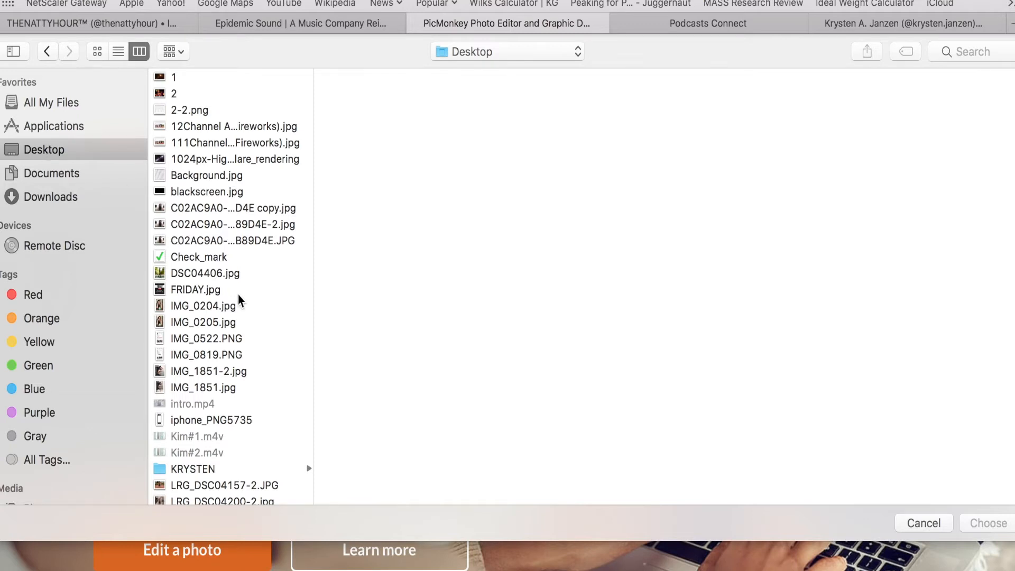
click(251, 239)
key(Up)
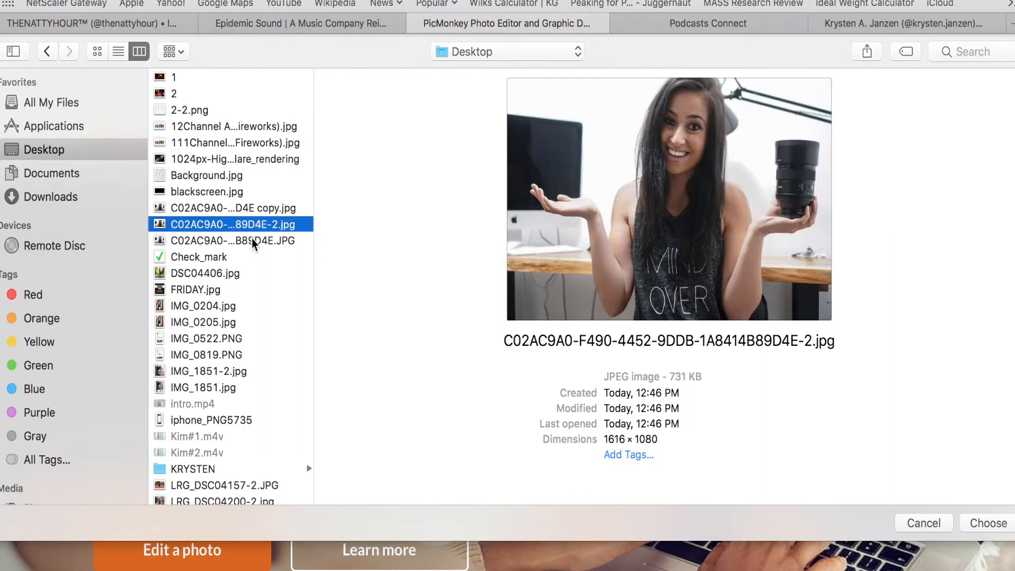
click(978, 523)
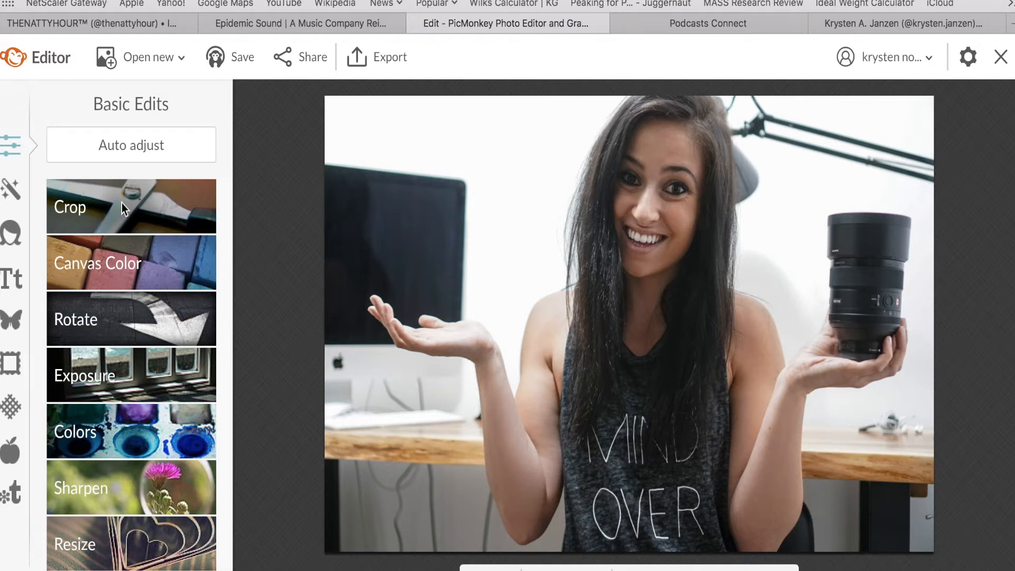
Step: Crop the photo to 1280 x 720 with photo scaling on, keeping its full width and starting at its upper edge
click(135, 195)
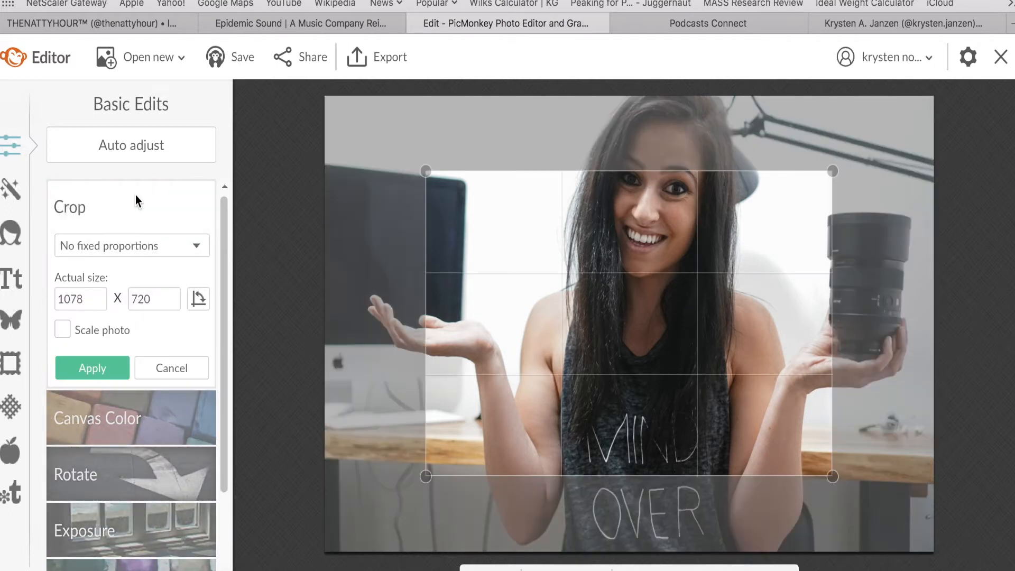
double_click(99, 300)
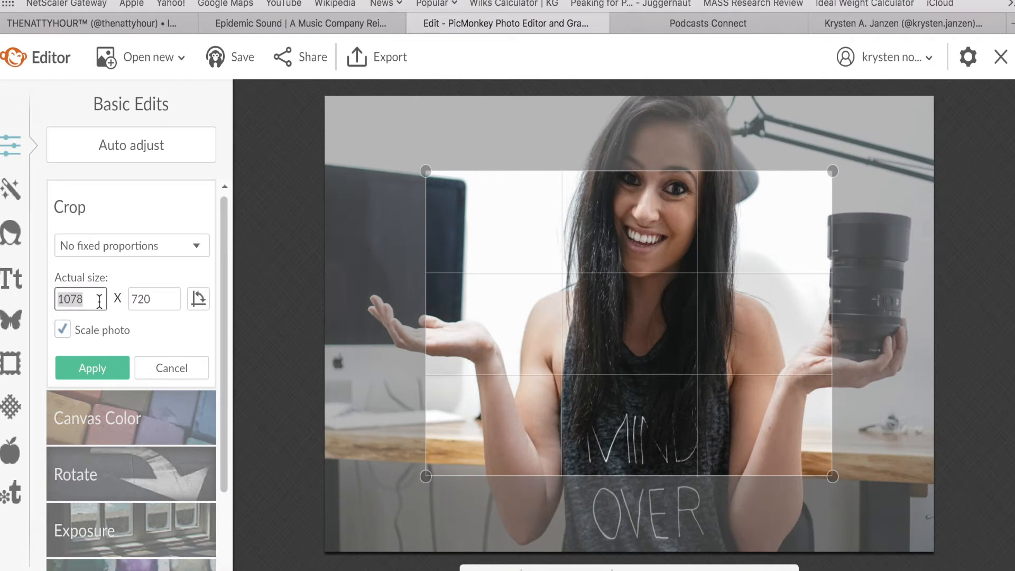
text(1280)
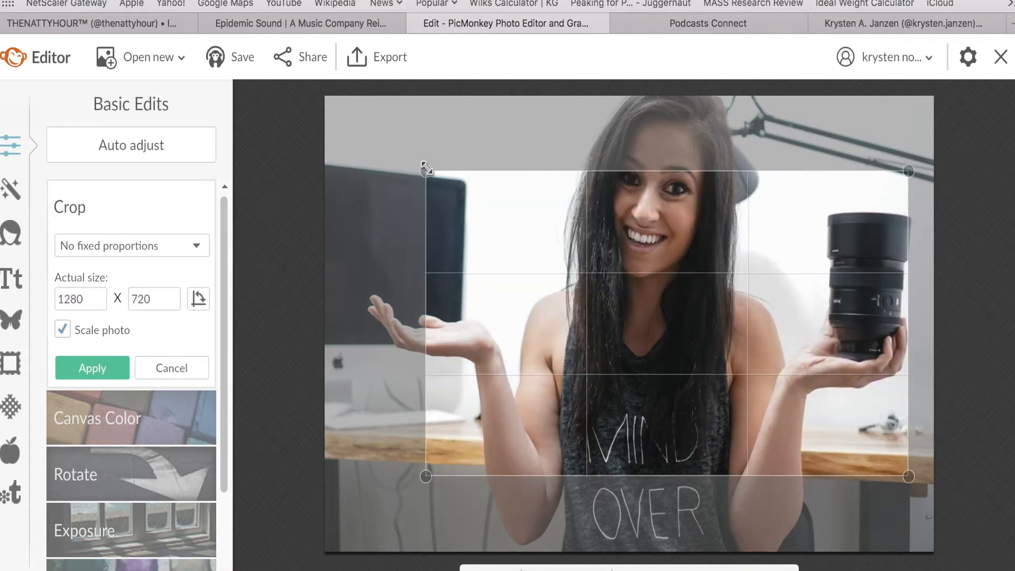
drag(425, 169, 181, 24)
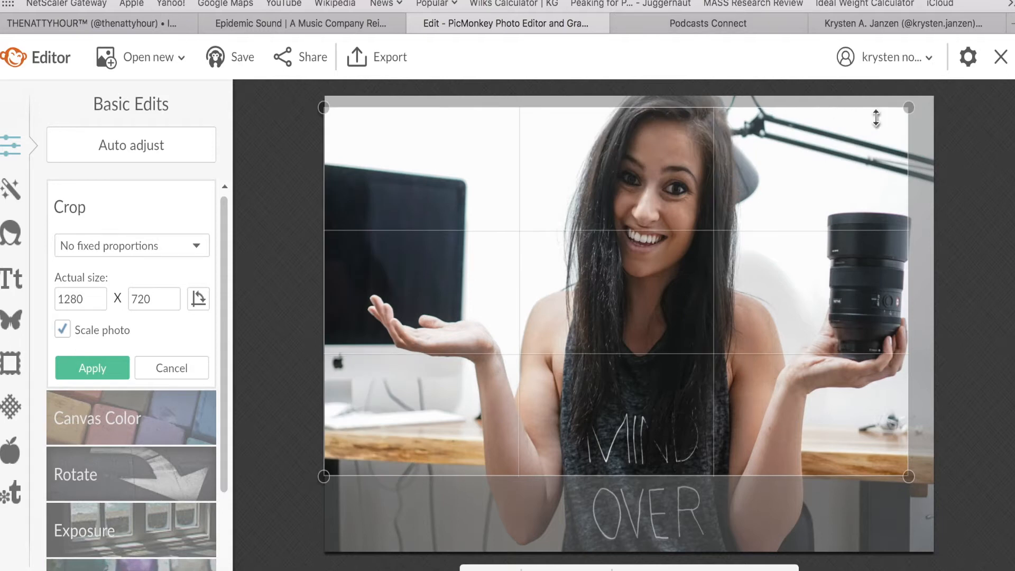
drag(908, 106, 996, 50)
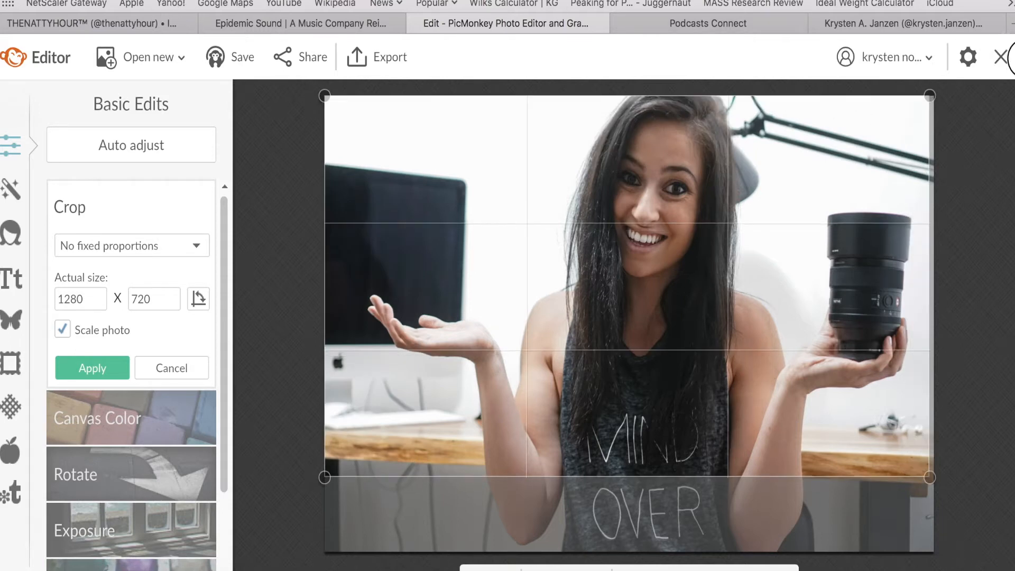
drag(929, 477, 998, 544)
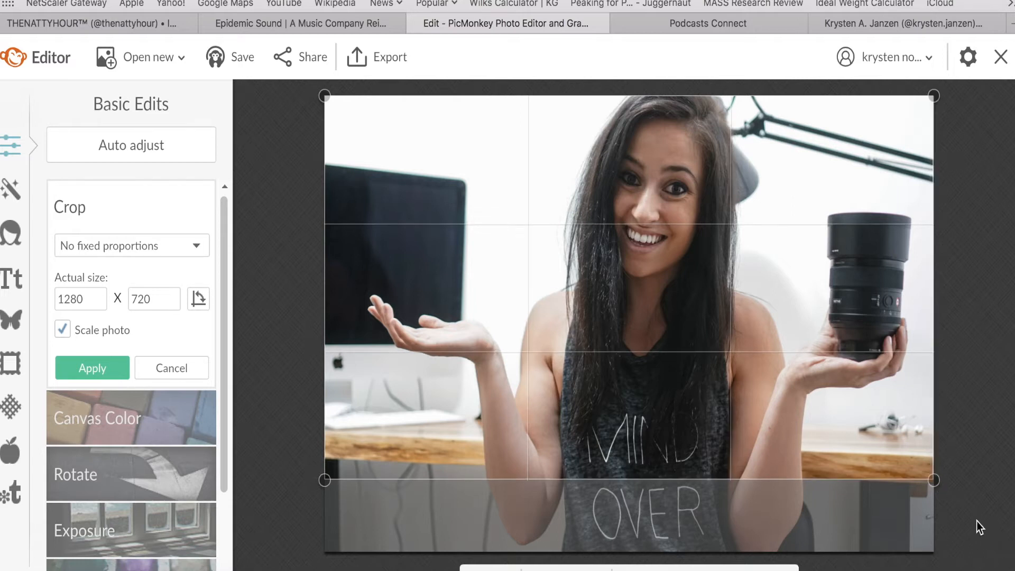
click(113, 368)
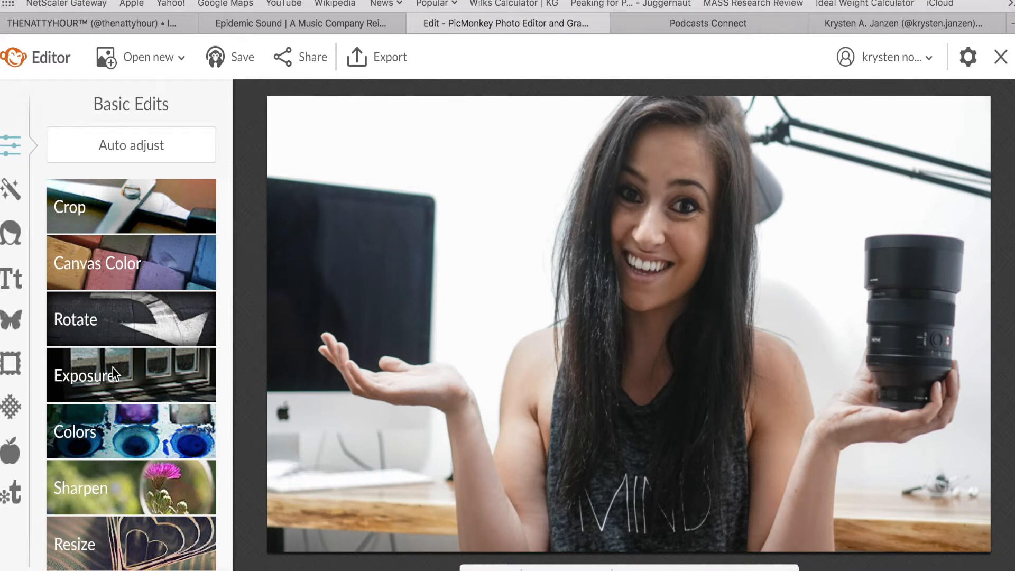
Step: Export the cropped photo, move the saved file to another location using Preview, and quit Preview
click(376, 59)
click(160, 459)
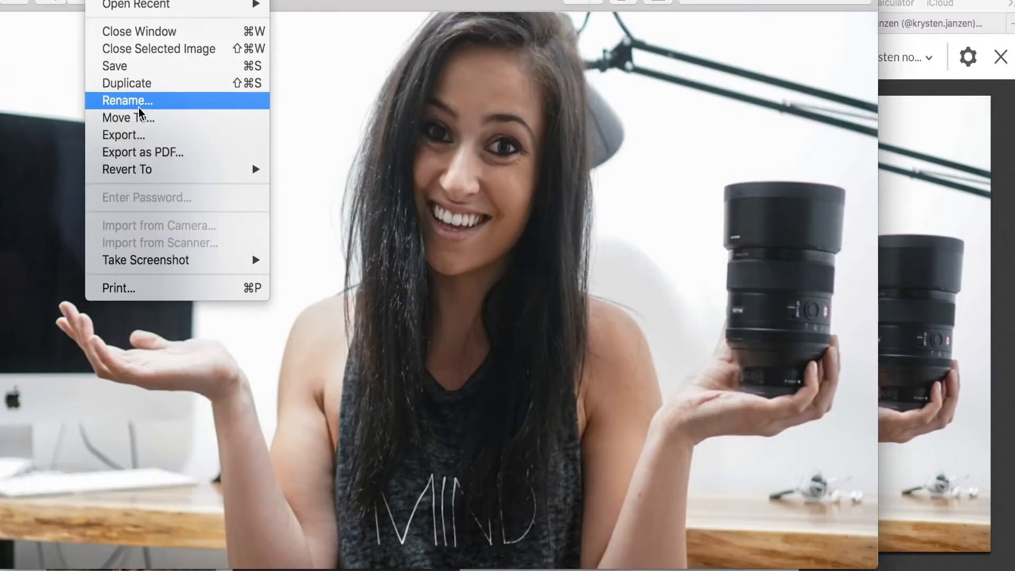
click(139, 114)
click(423, 40)
click(407, 116)
click(525, 73)
click(559, 99)
key(super+q)
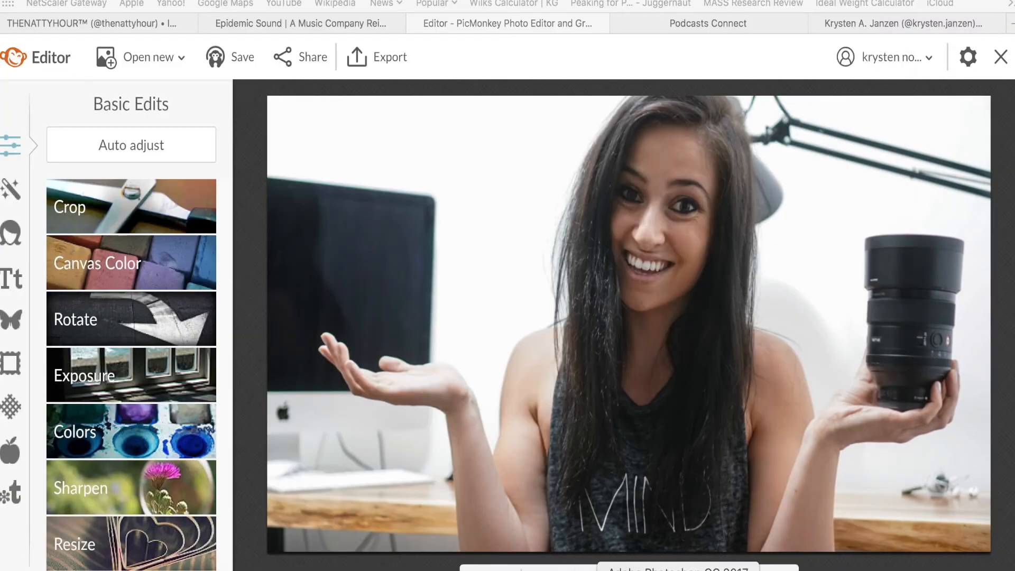
Step: Switch to Photoshop and open the cropped photo from the desktop, checking the similar copies there first
click(678, 570)
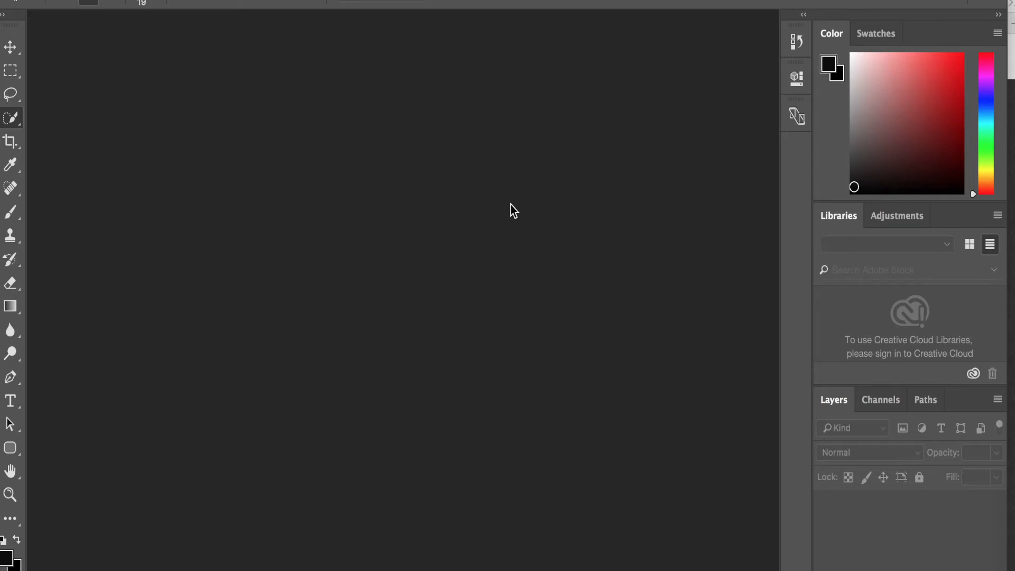
drag(106, 0, 110, 11)
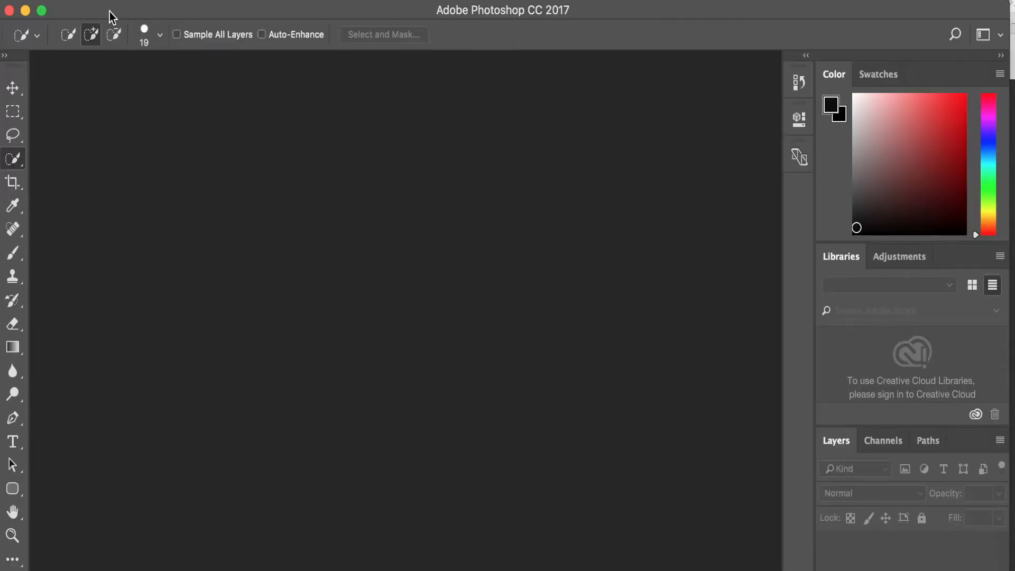
drag(606, 16, 620, 532)
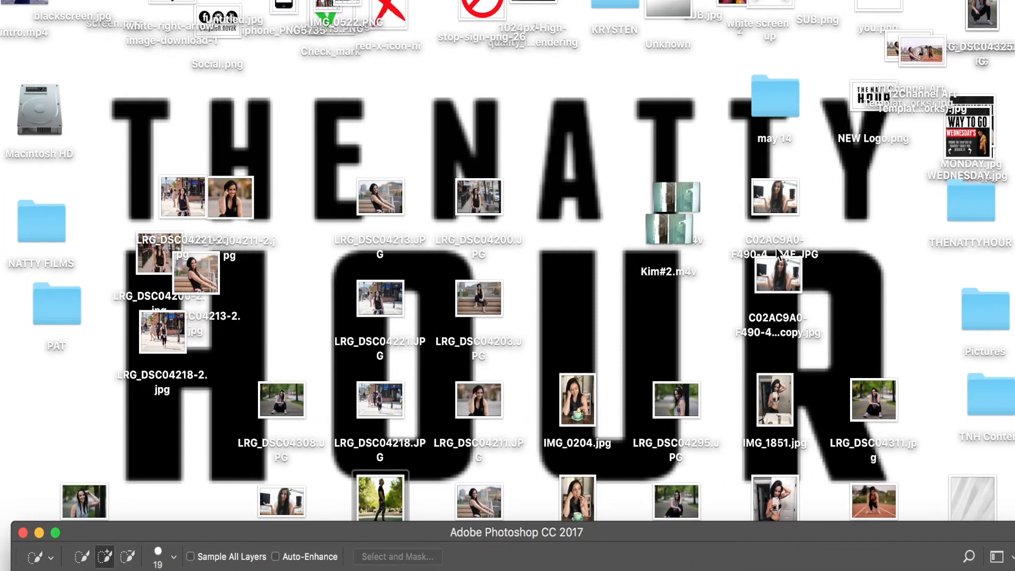
double_click(775, 247)
key(super+w)
double_click(772, 296)
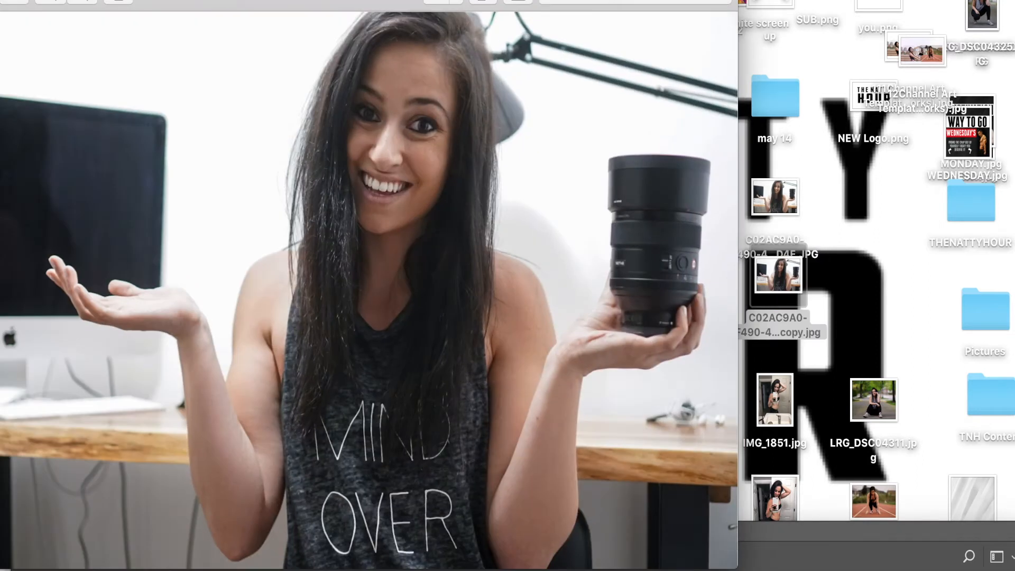
key(super+w)
drag(665, 554, 664, 570)
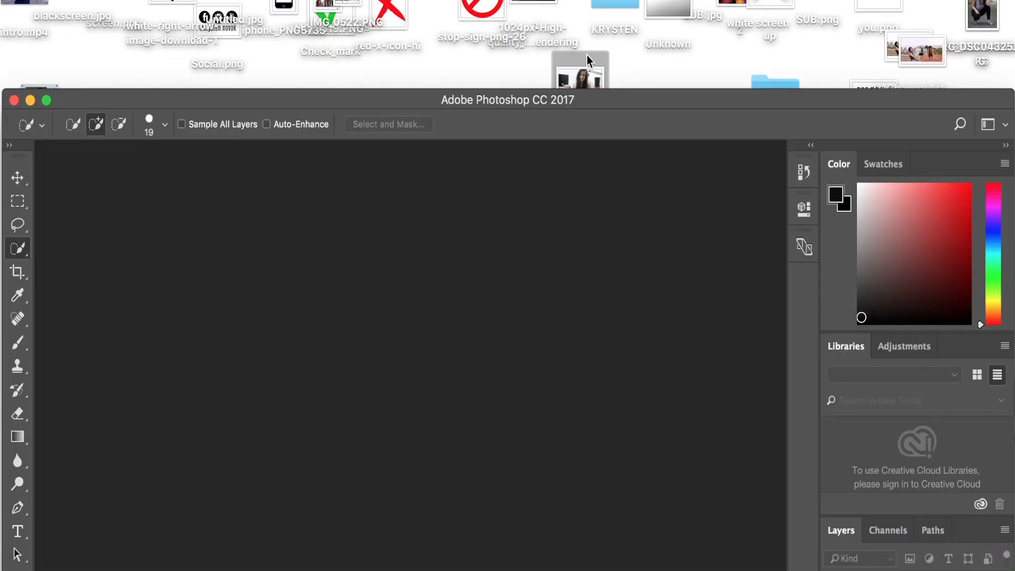
drag(581, 62, 412, 254)
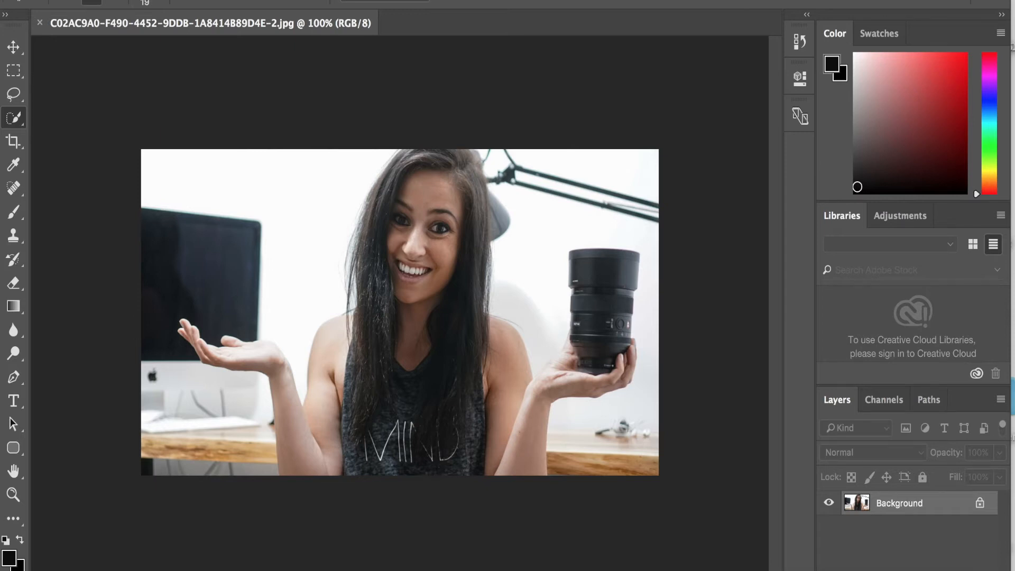
Step: Duplicate the Background layer
drag(870, 507, 870, 507)
key(ctrl+j)
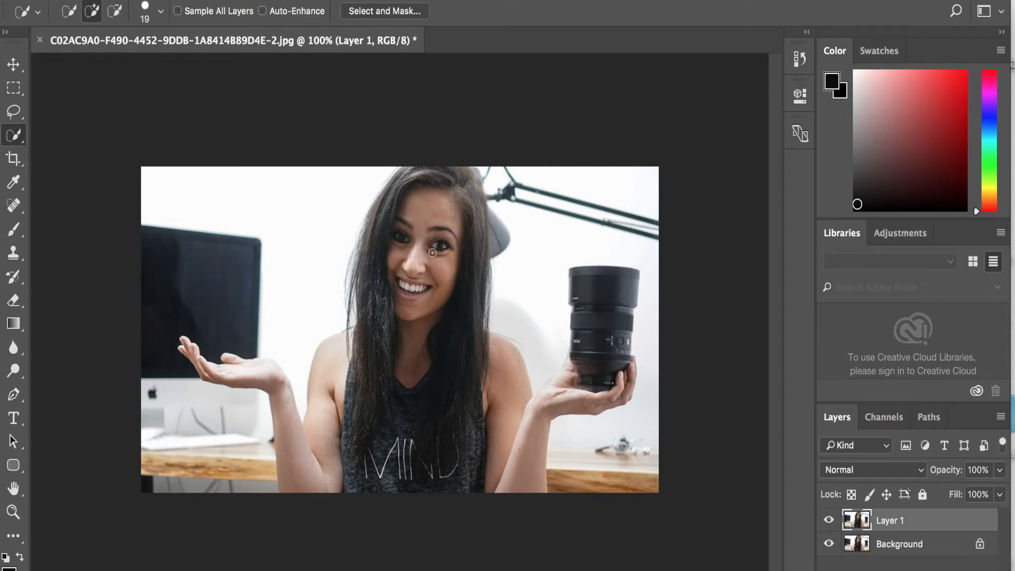
Step: Roughly select the woman and the lens on Layer 1 using the Quick Selection tool with a 34 px brush
click(160, 12)
drag(82, 62, 94, 64)
mouse_move(417, 185)
mouse_down()
mouse_move(457, 279)
mouse_move(457, 316)
mouse_move(429, 339)
mouse_move(422, 398)
mouse_move(495, 365)
mouse_move(506, 449)
mouse_move(521, 454)
mouse_move(546, 403)
mouse_move(577, 382)
mouse_move(582, 389)
mouse_move(597, 330)
mouse_move(604, 347)
mouse_move(567, 372)
mouse_up()
Step: Subtract most of the white wall between her shoulder and the hand holding the lens from the selection
click(115, 11)
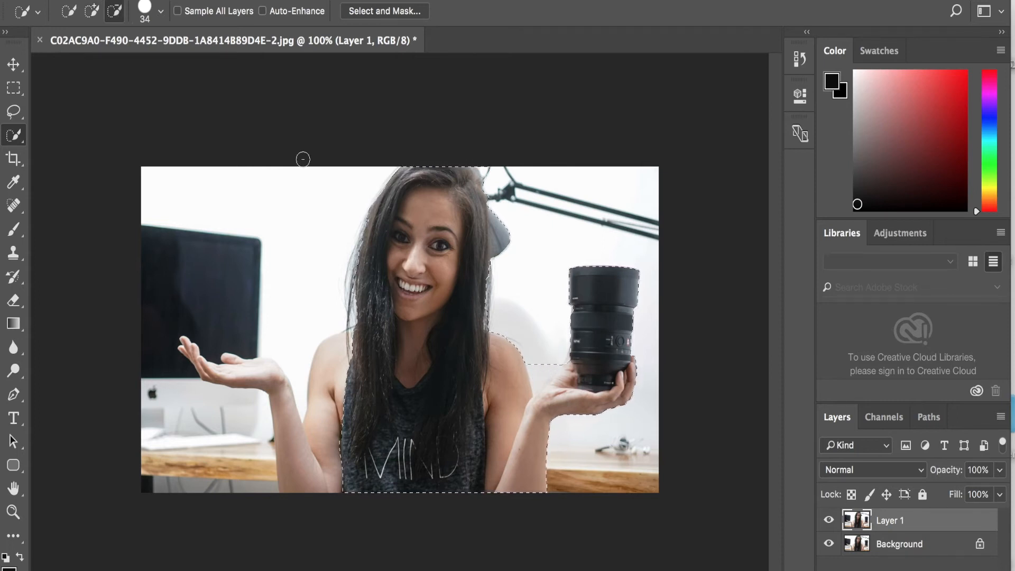
click(546, 366)
click(553, 362)
click(538, 377)
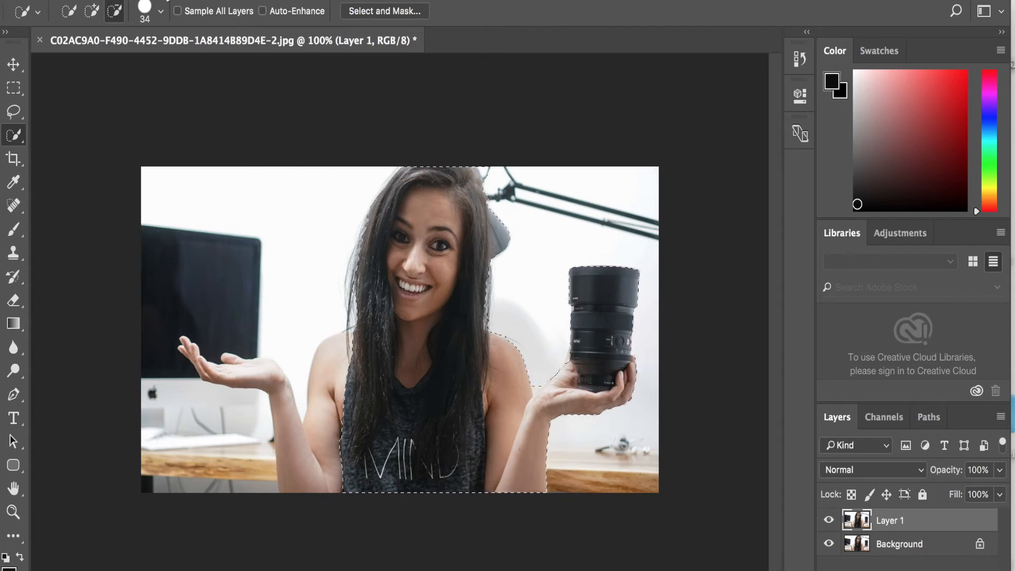
Step: Reduce the selection brush to 26 px and subtract the remaining wall near her elbow and the grey lamp behind her hair
click(160, 11)
drag(93, 61, 87, 61)
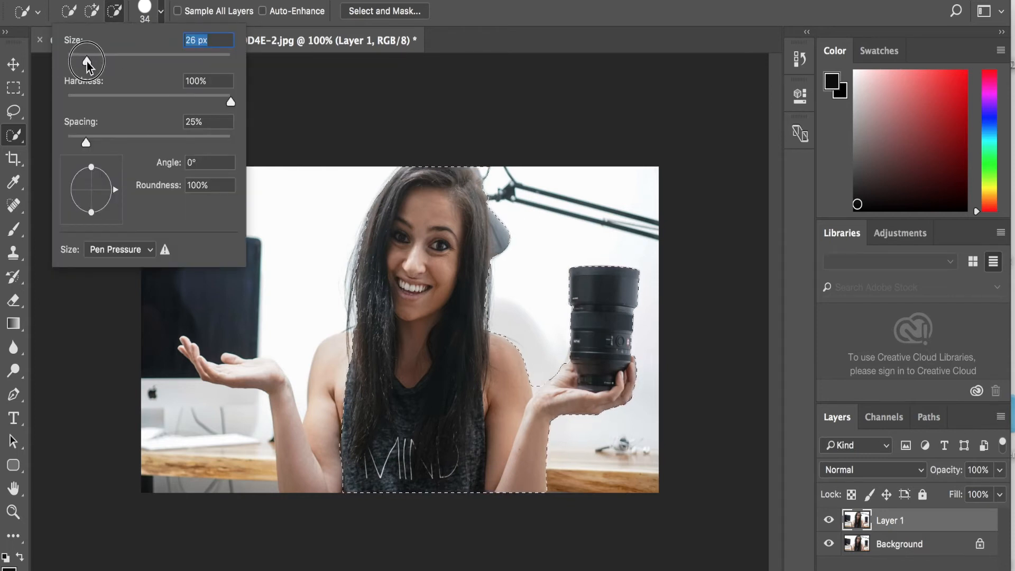
click(535, 384)
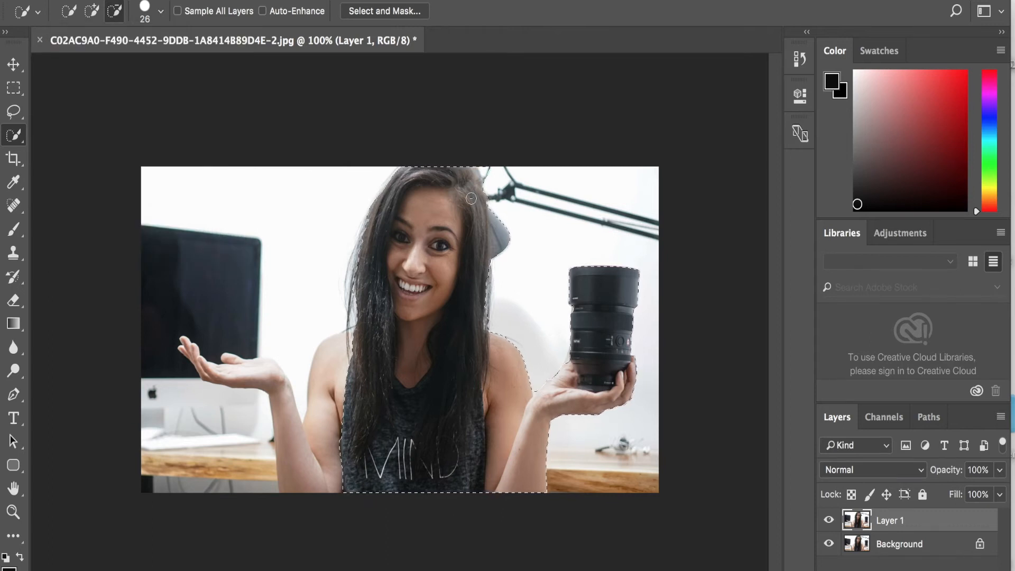
click(505, 239)
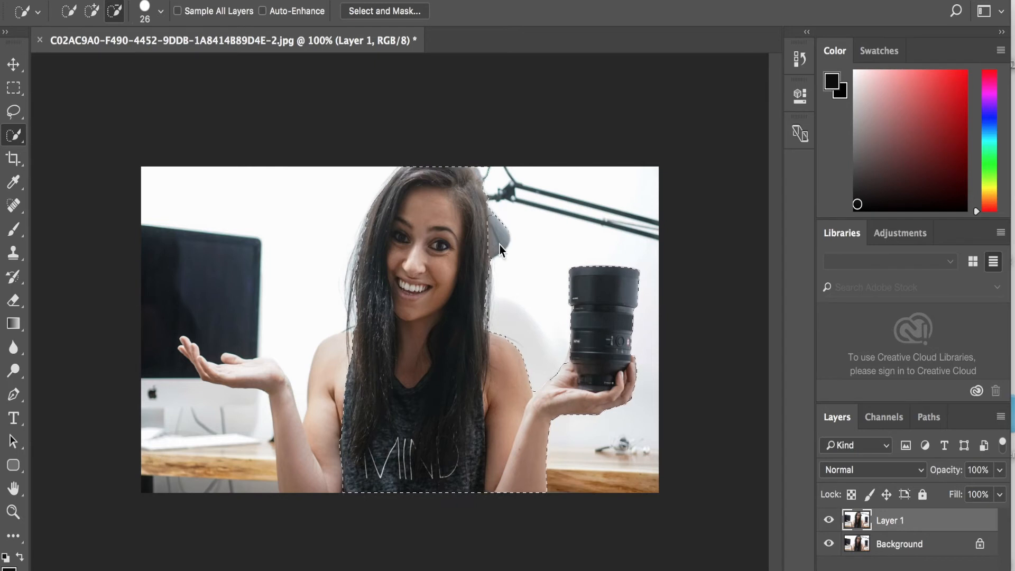
click(495, 215)
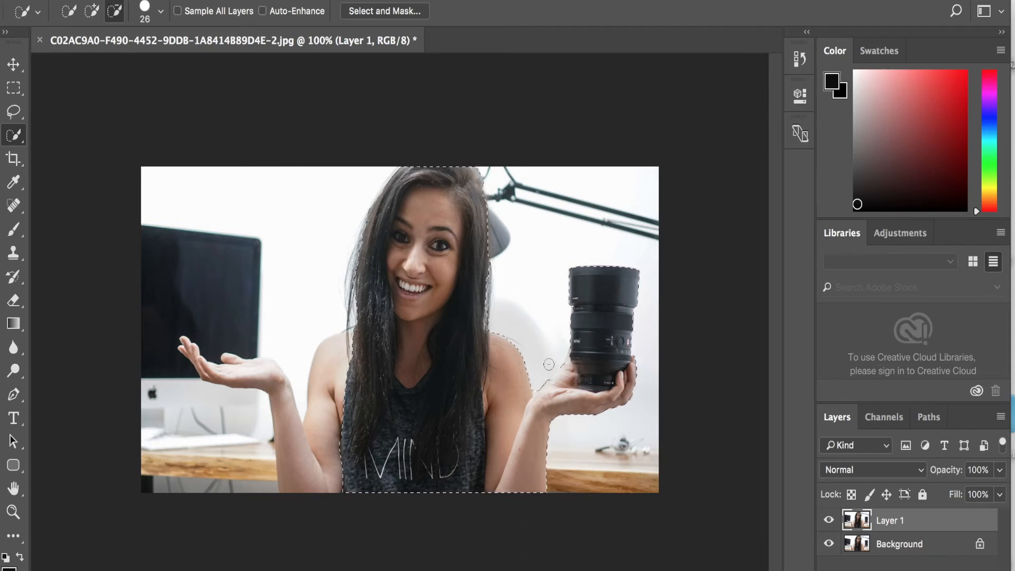
Step: Add the woman's other shoulder, arm and open palm in front of the monitor to the selection
click(92, 10)
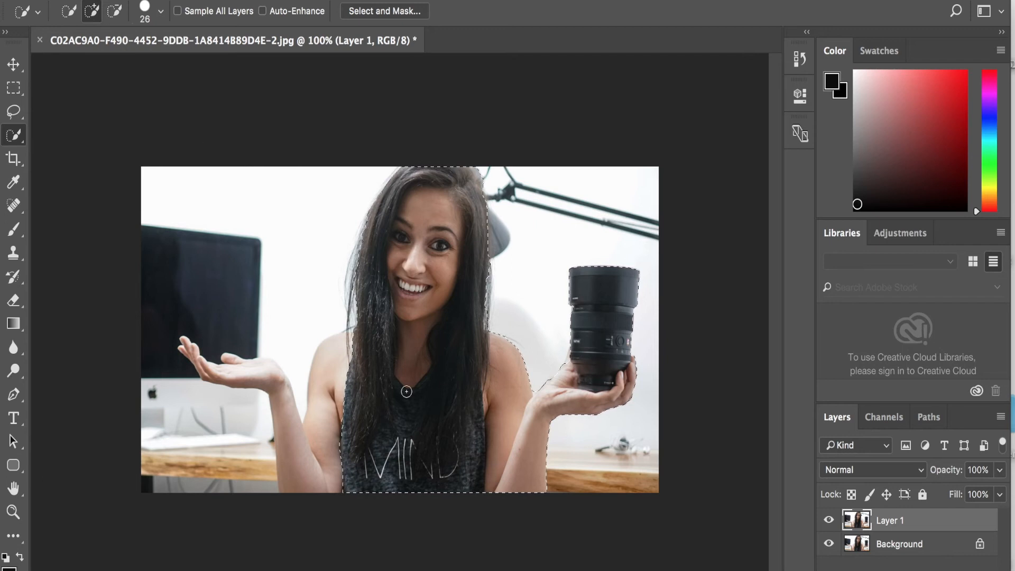
click(346, 370)
mouse_move(322, 401)
mouse_down()
mouse_move(316, 476)
mouse_move(272, 373)
mouse_up()
key(alt)
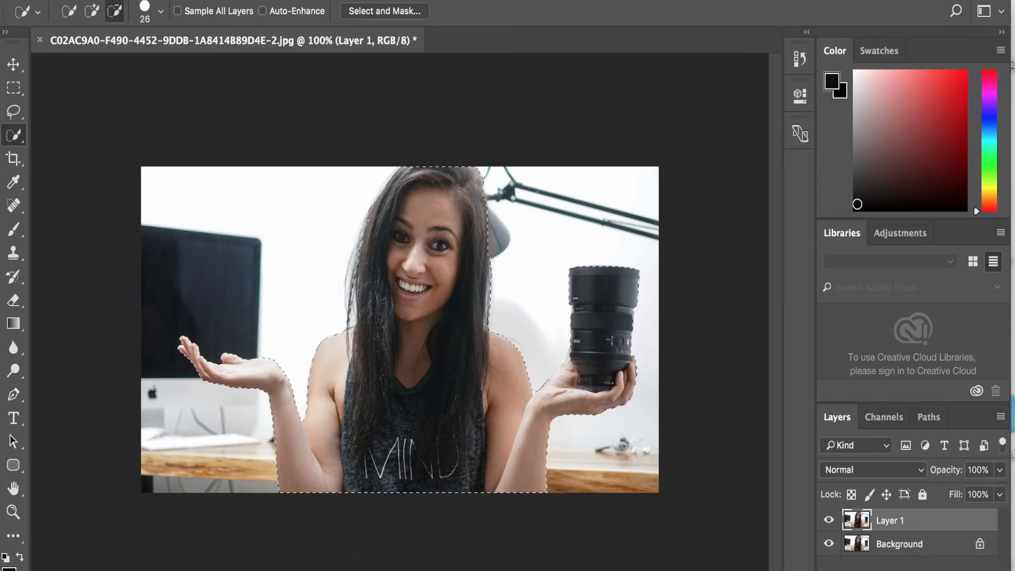
Step: Smooth the selection with a 5-pixel sample radius and copy the selected area to a new layer
click(338, 0)
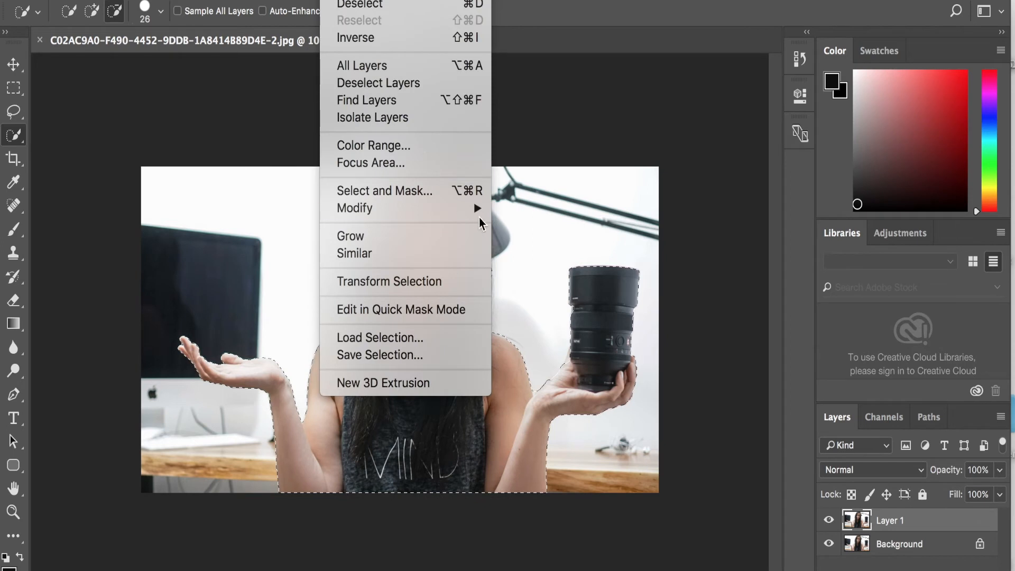
mouse_move(479, 218)
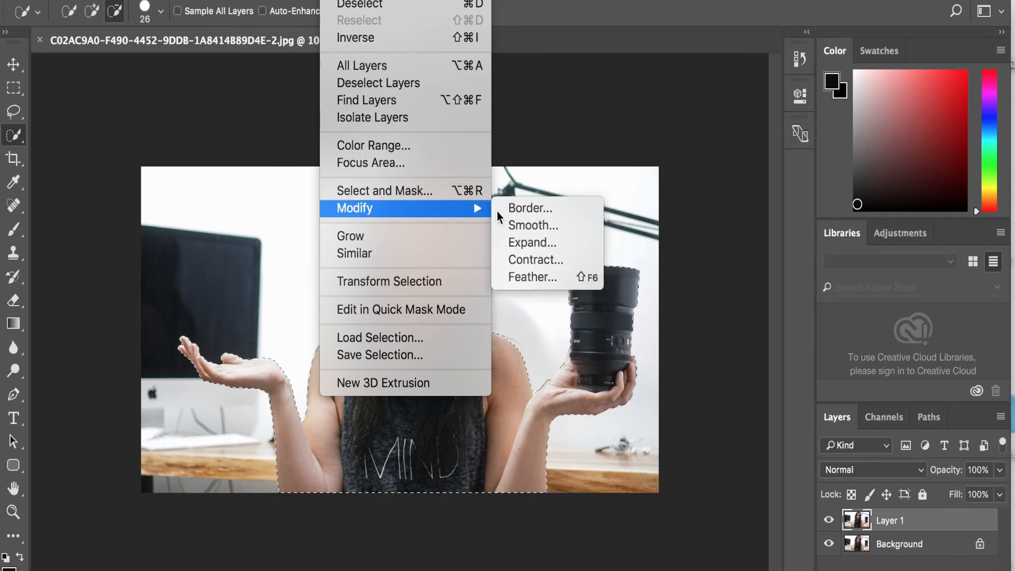
click(515, 224)
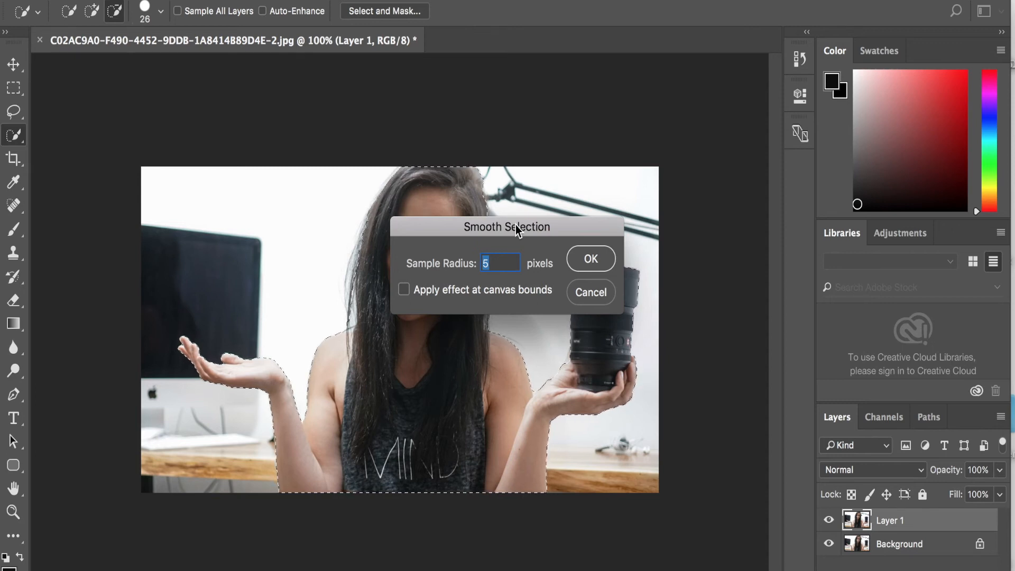
click(590, 260)
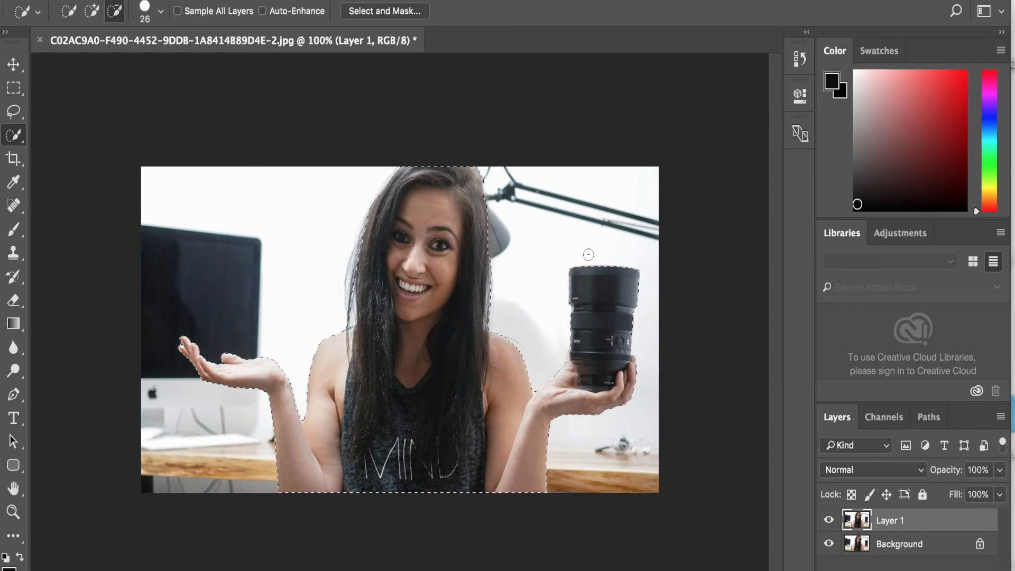
key(ctrl+j)
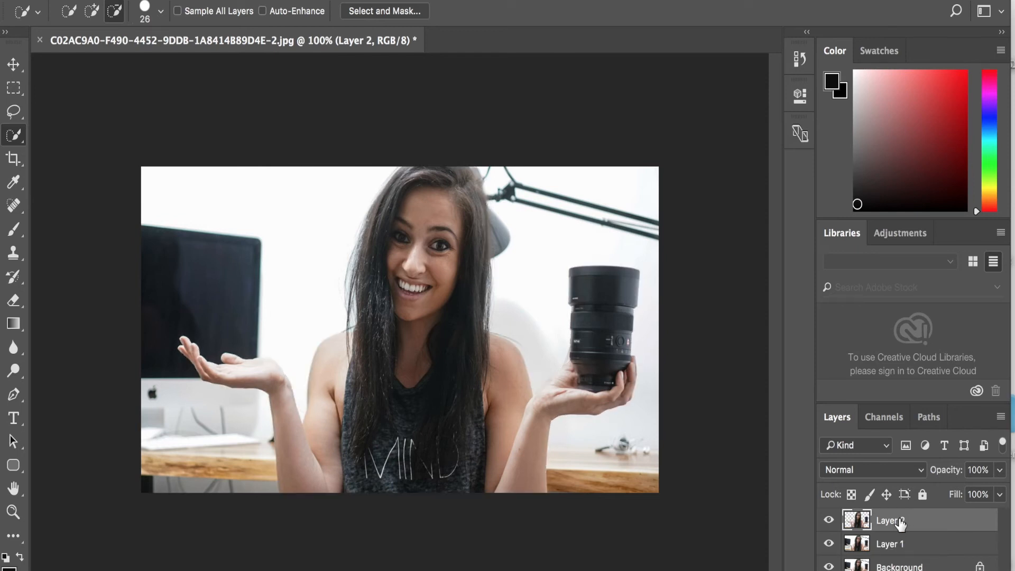
Step: Hide Layer 1 and the Background to check the cutout, and show them again
click(828, 544)
click(828, 566)
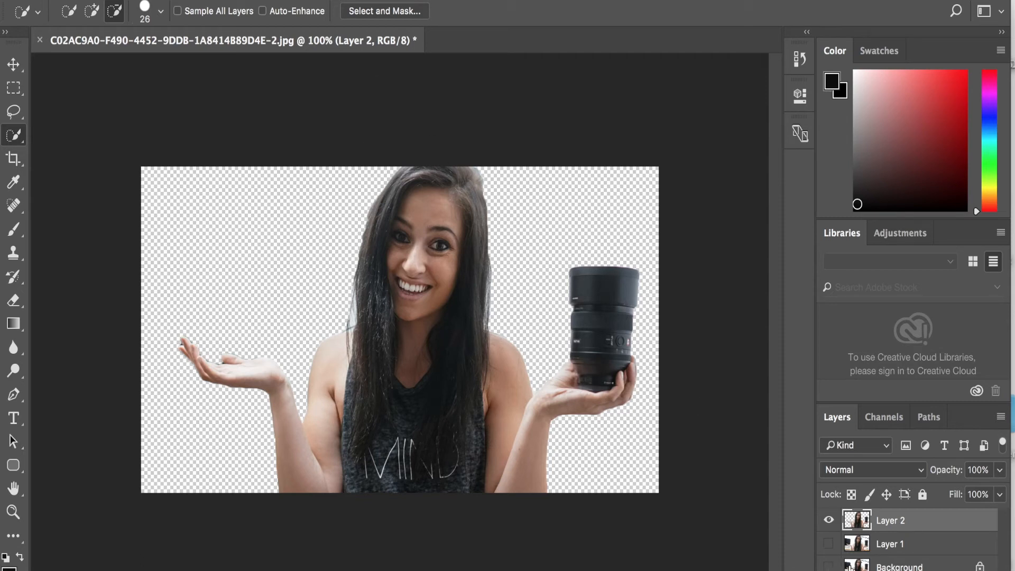
click(829, 567)
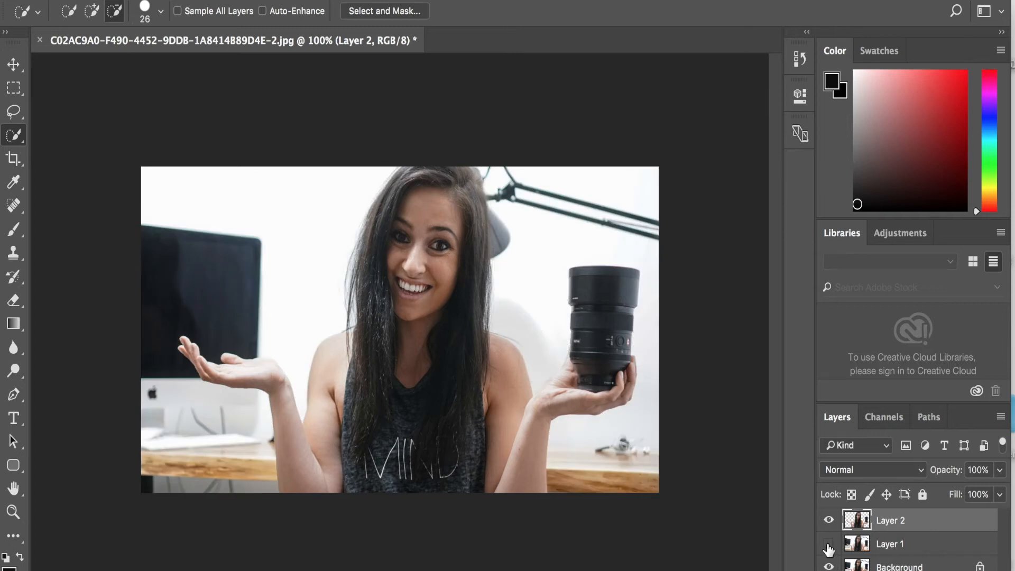
Step: Add a white Stroke effect to the cutout on Layer 2
click(1000, 416)
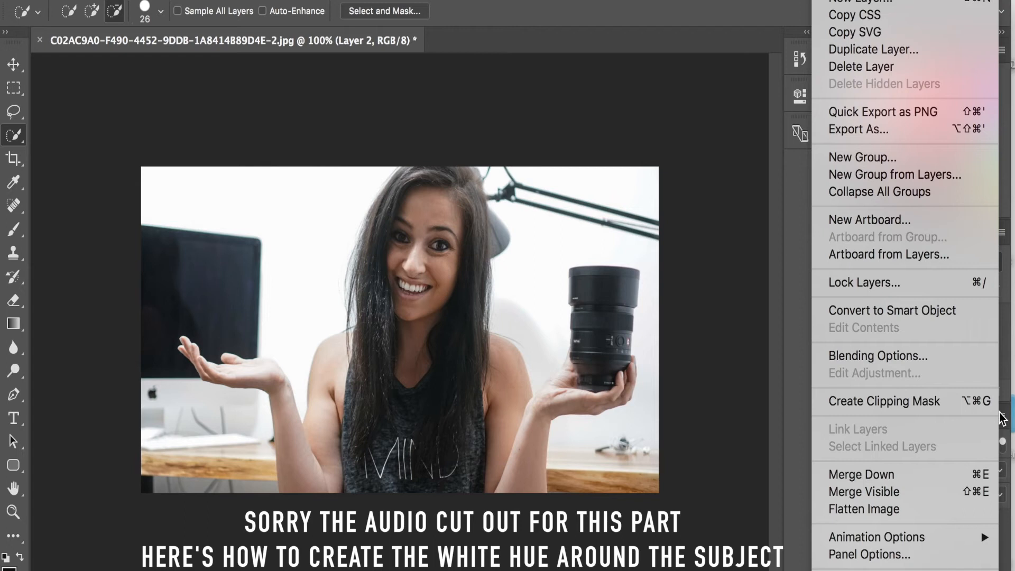
click(910, 354)
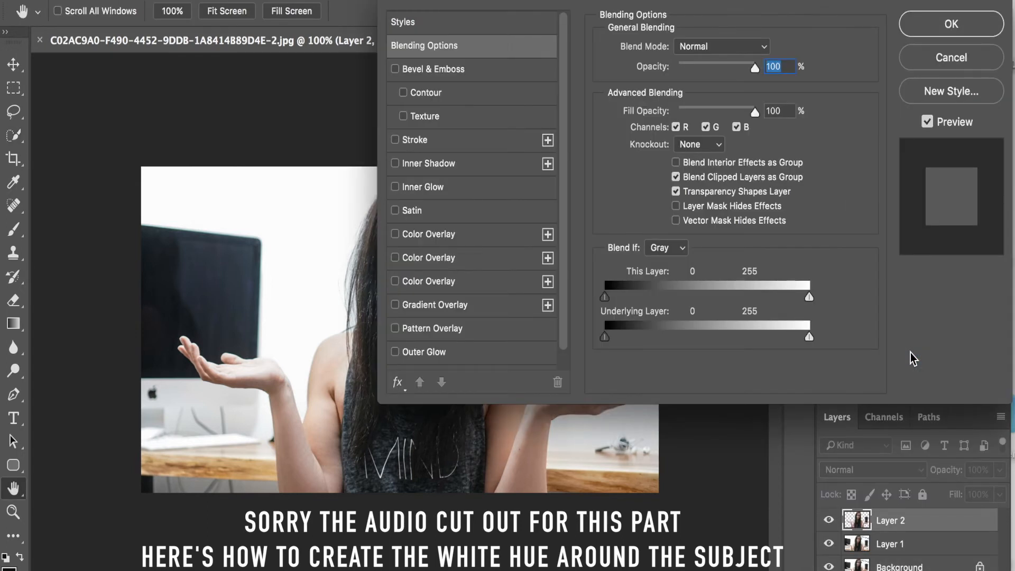
click(394, 140)
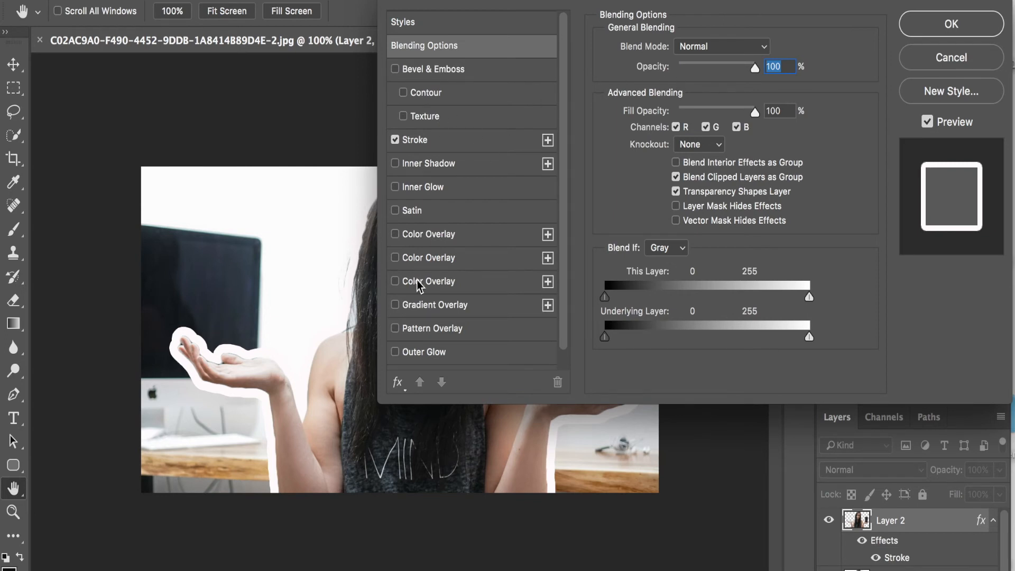
Step: Add a white Outer Glow to the cutout with 69% opacity and apply the layer style
scroll(423, 273, down, 1)
click(394, 332)
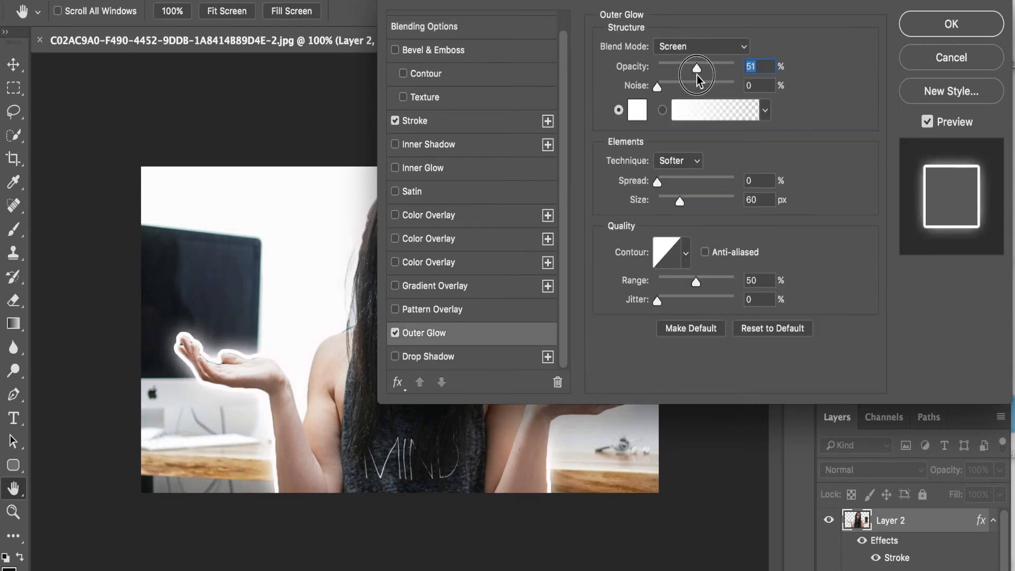
click(697, 74)
drag(697, 75, 709, 78)
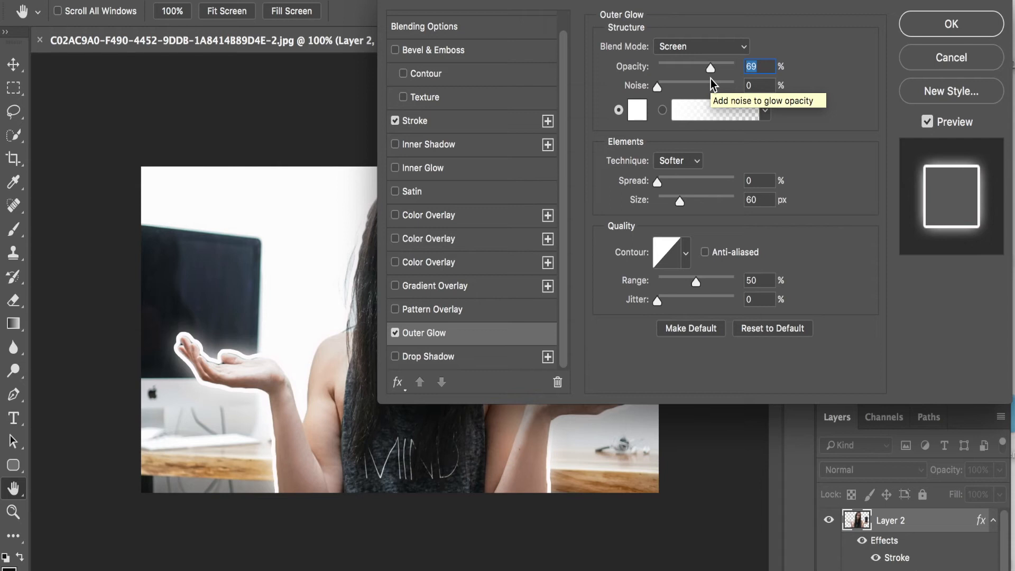
click(946, 25)
key(w)
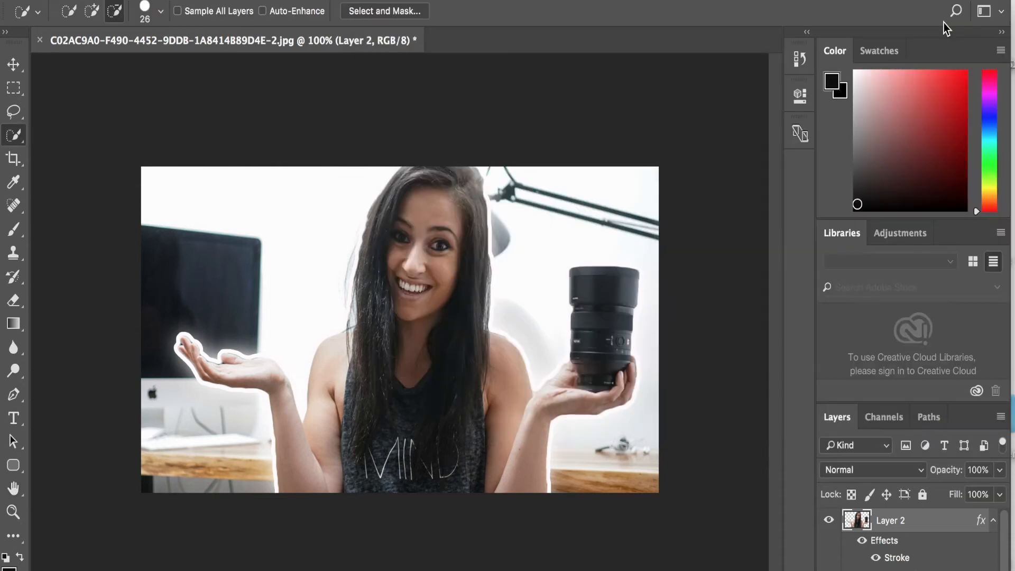
Step: Add a Color Overlay effect to Layer 1 and lower its opacity to 68%
scroll(919, 544, down, 1)
click(946, 564)
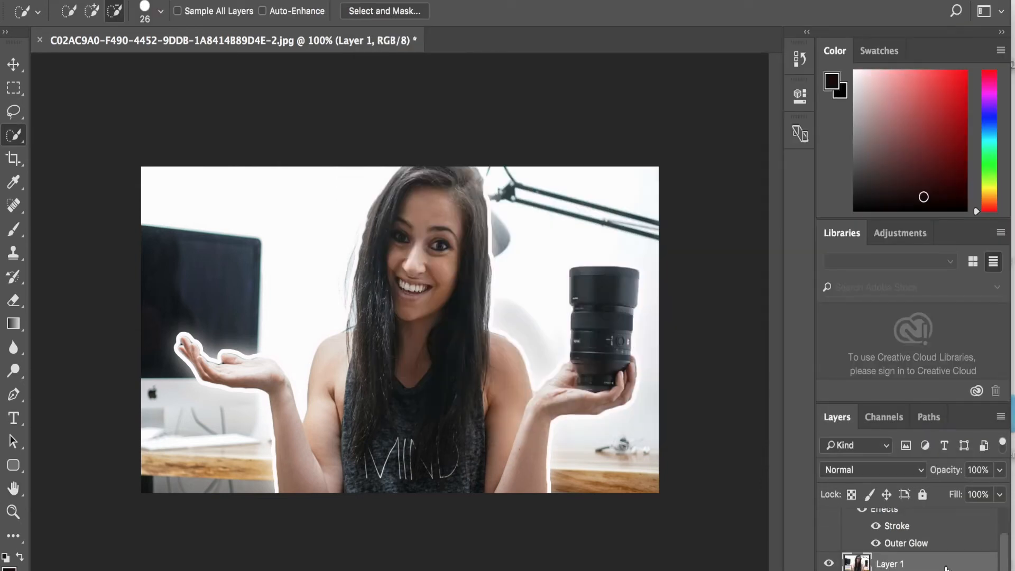
click(1000, 417)
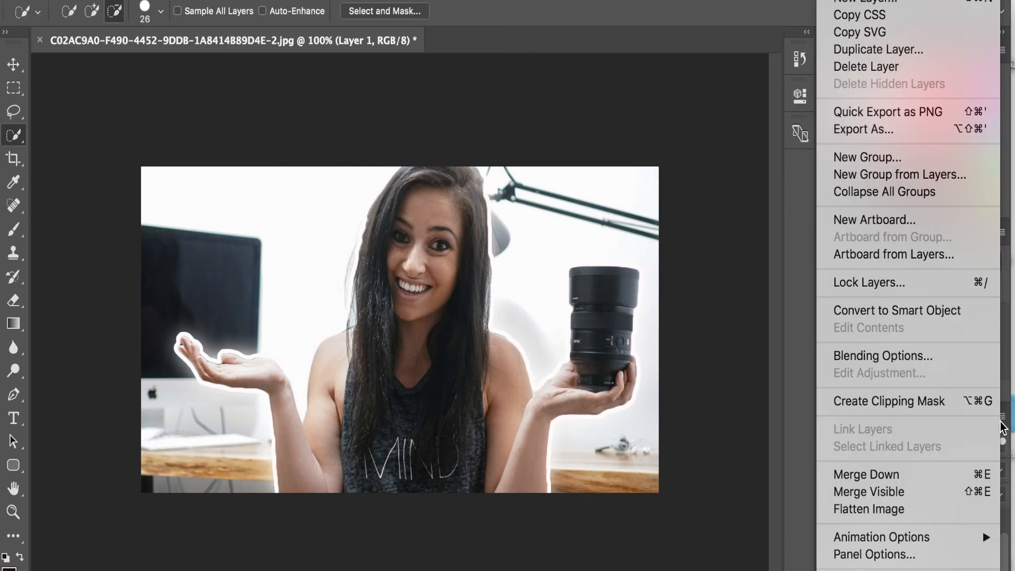
click(898, 357)
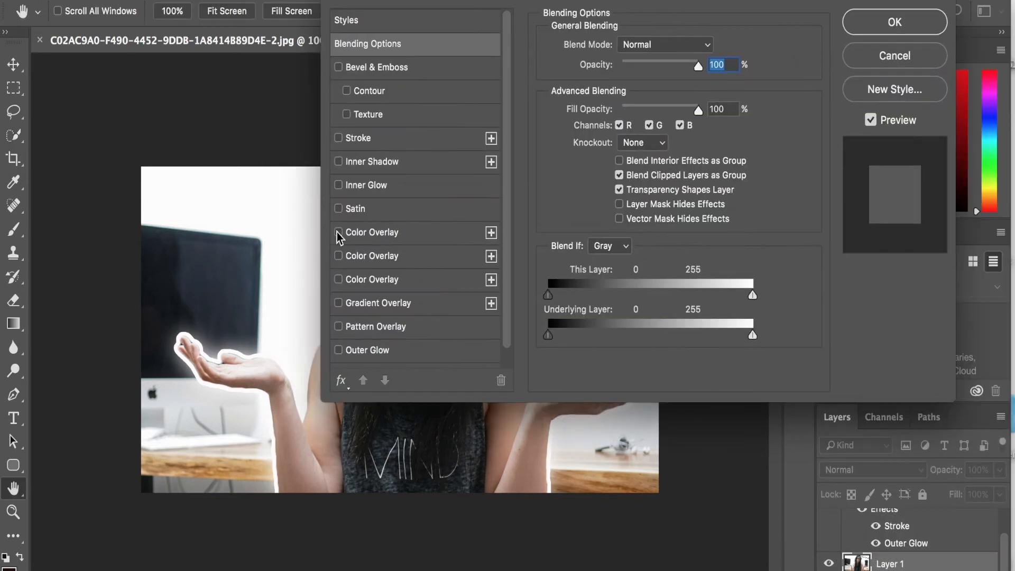
click(339, 233)
click(380, 233)
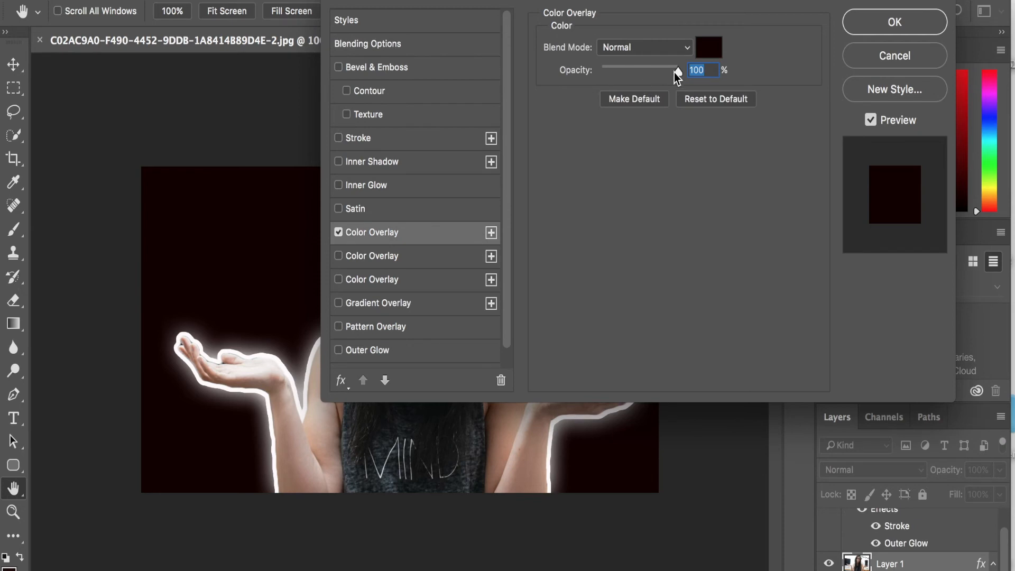
drag(675, 72, 655, 72)
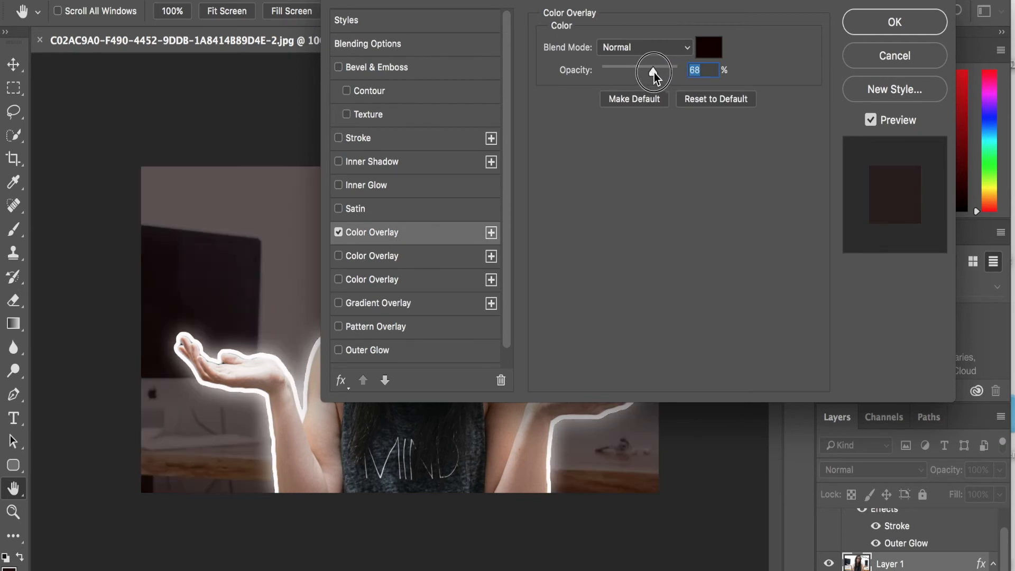
Step: Change Layer 1's overlay colour to pure black (000000) and apply the layer style
click(707, 51)
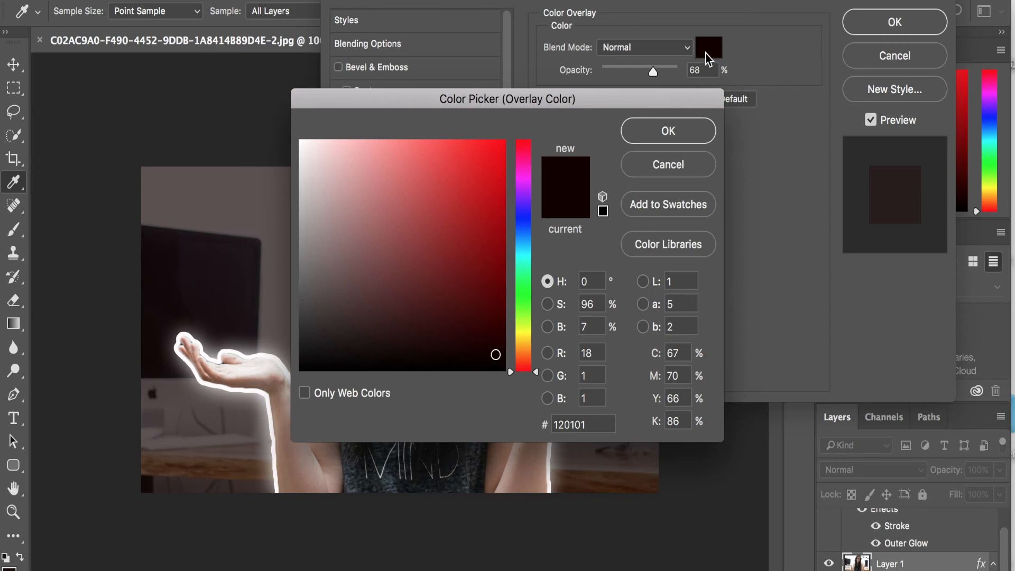
drag(492, 357, 503, 379)
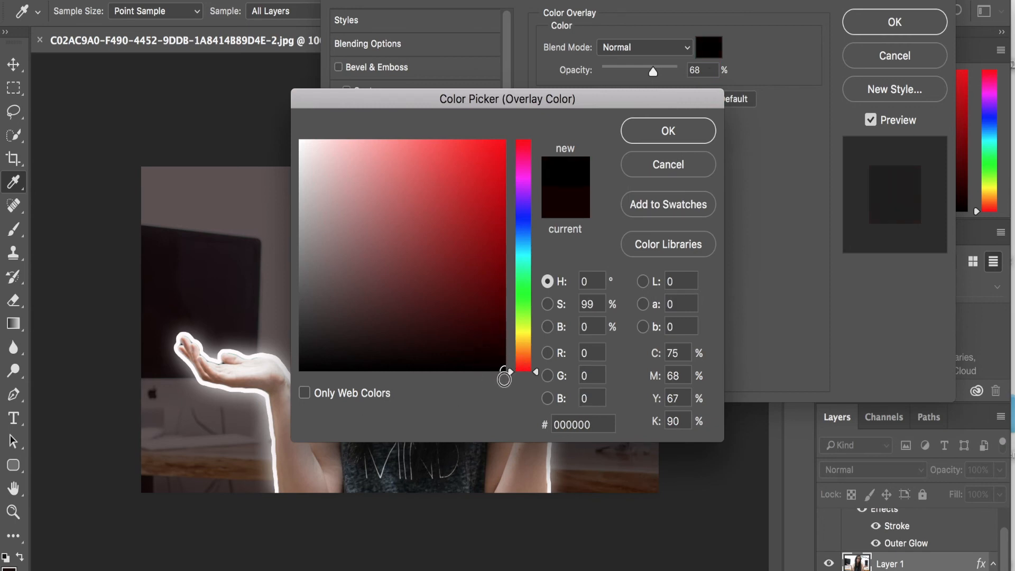
click(662, 132)
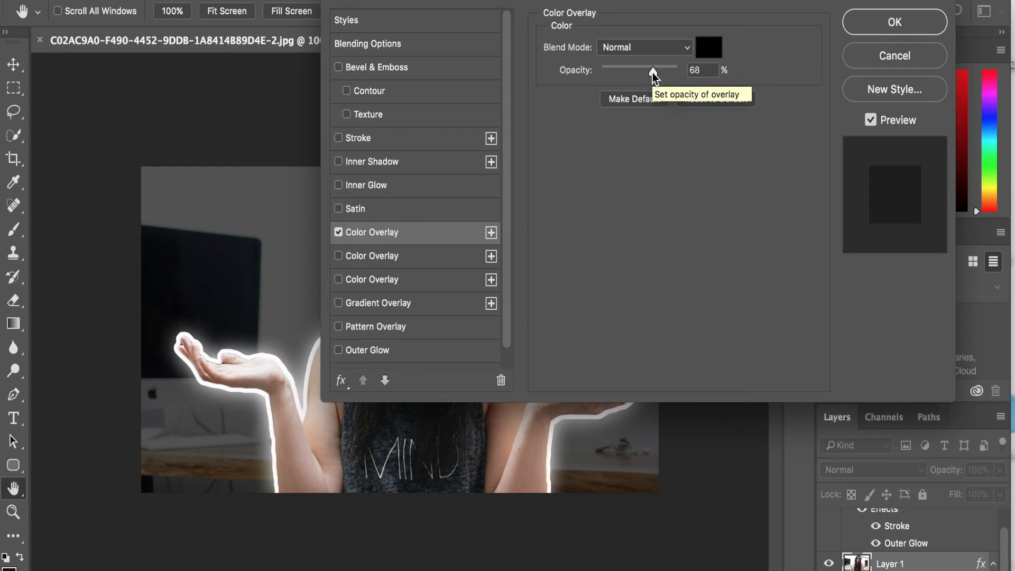
click(879, 21)
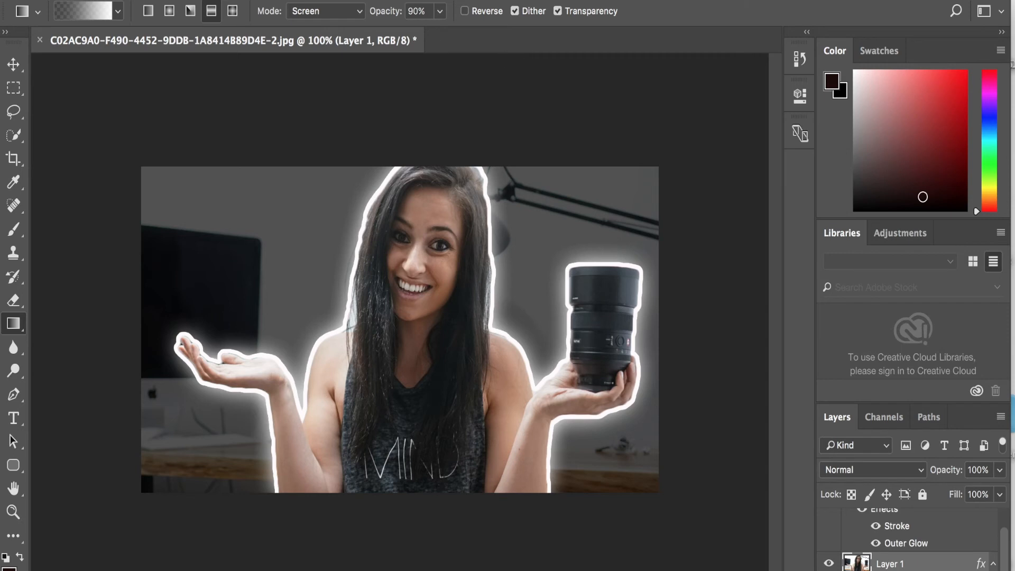
Step: Save the composition to the Desktop as a JPEG copy with quality 8 (High) and the Baseline ("Standard") format option
click(133, 0)
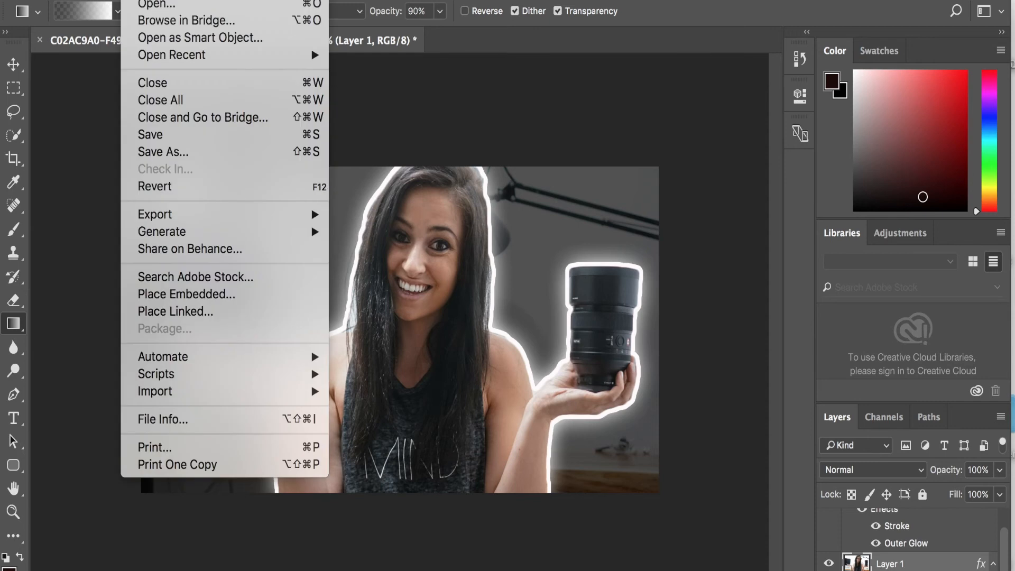
click(178, 153)
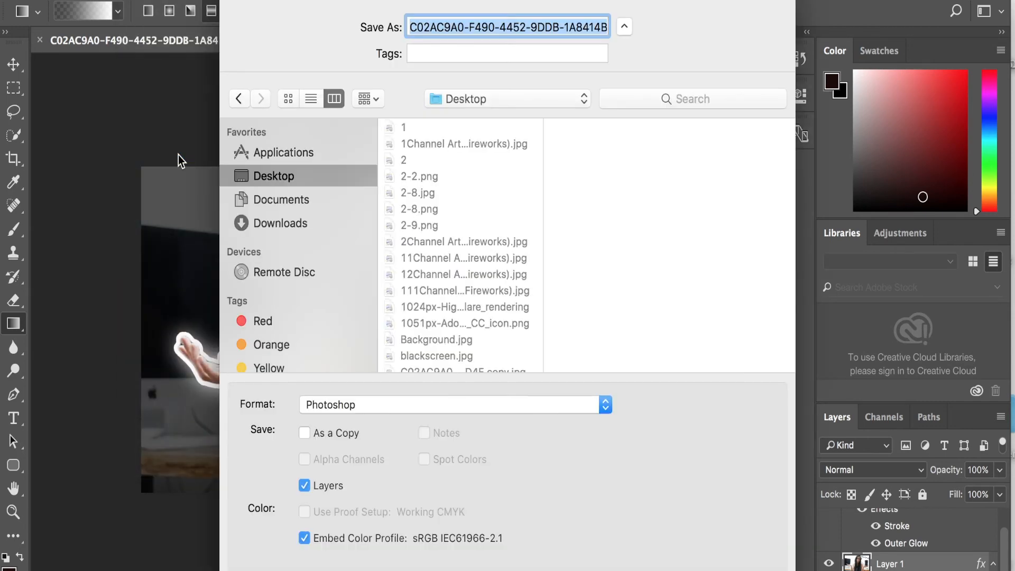
click(596, 408)
scroll(509, 484, down, 1)
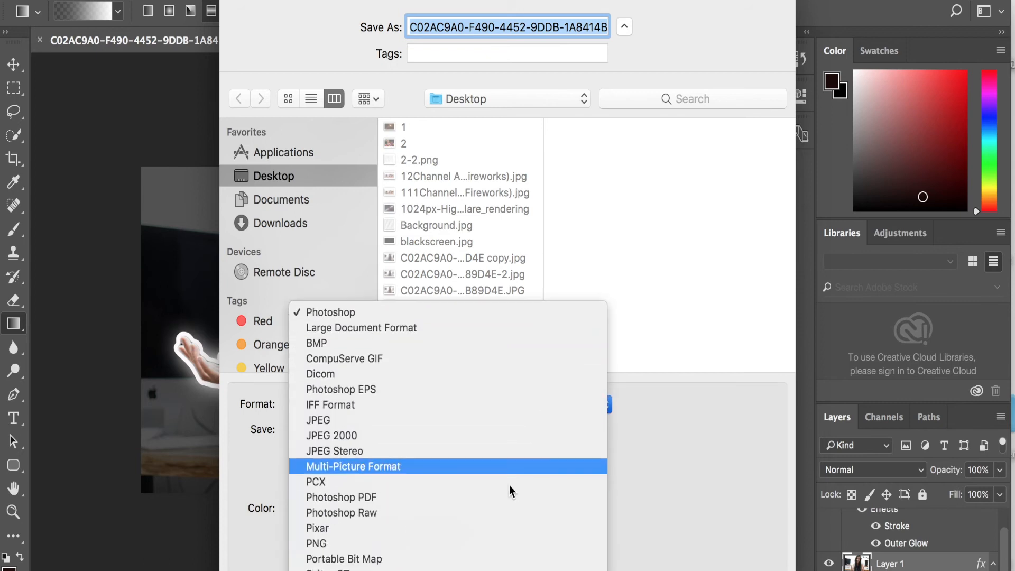
scroll(508, 484, down, 1)
click(413, 405)
key(Return)
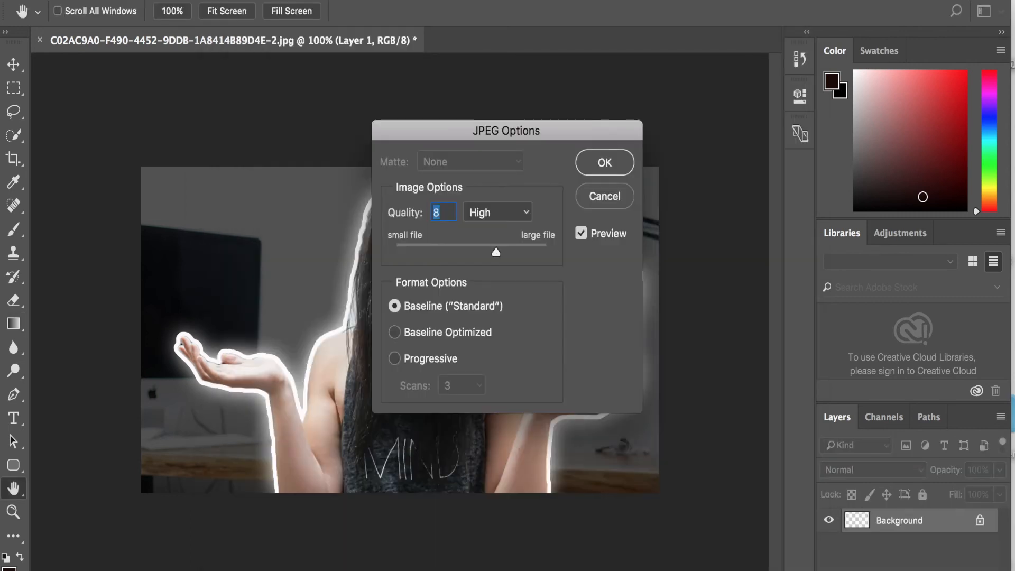
click(604, 163)
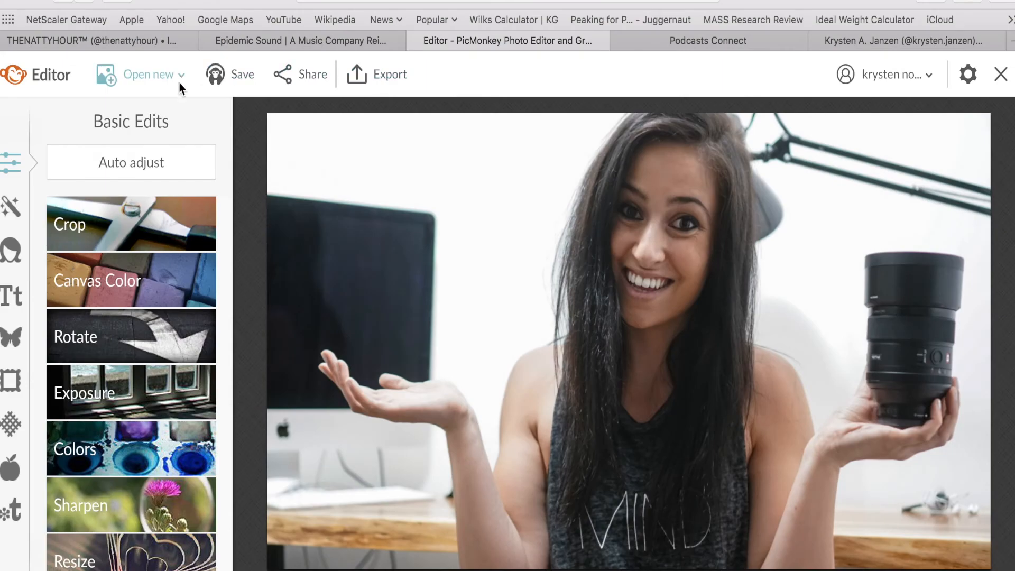
Step: Switch to the PicMonkey editor and open C02AC9A0-F490-4452-9DDB-1A8414B89D4E-2 copy.jpg from the Desktop
click(179, 79)
click(169, 140)
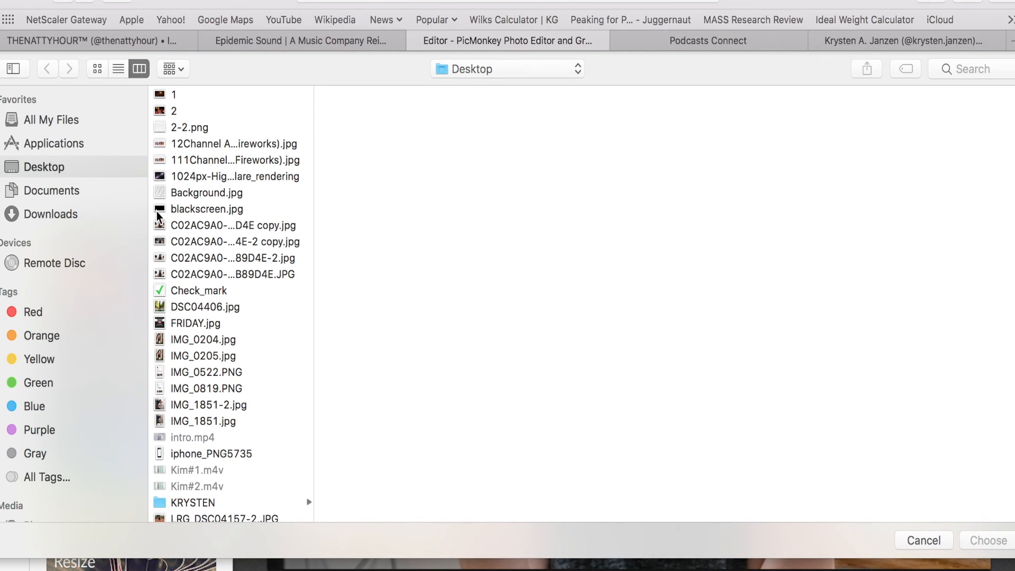
click(232, 241)
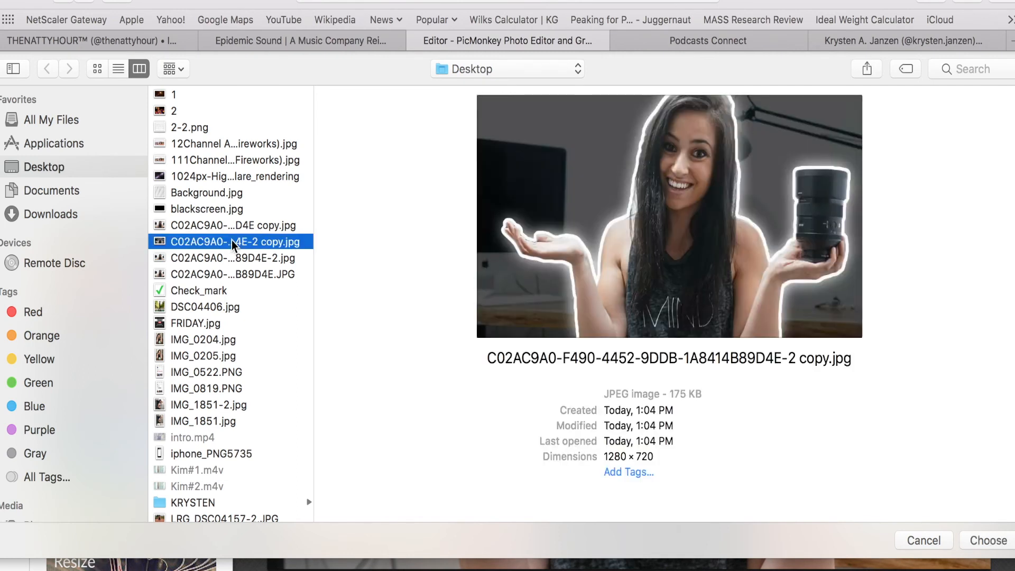
key(Return)
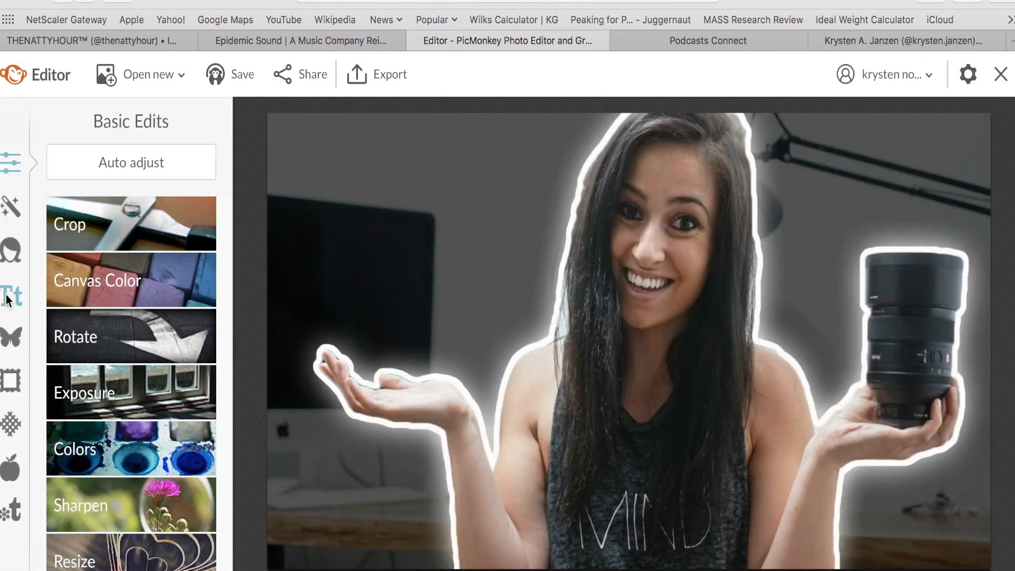
Step: Add the title text MY CAMERA GEAR to the image in the Franchise font
click(8, 297)
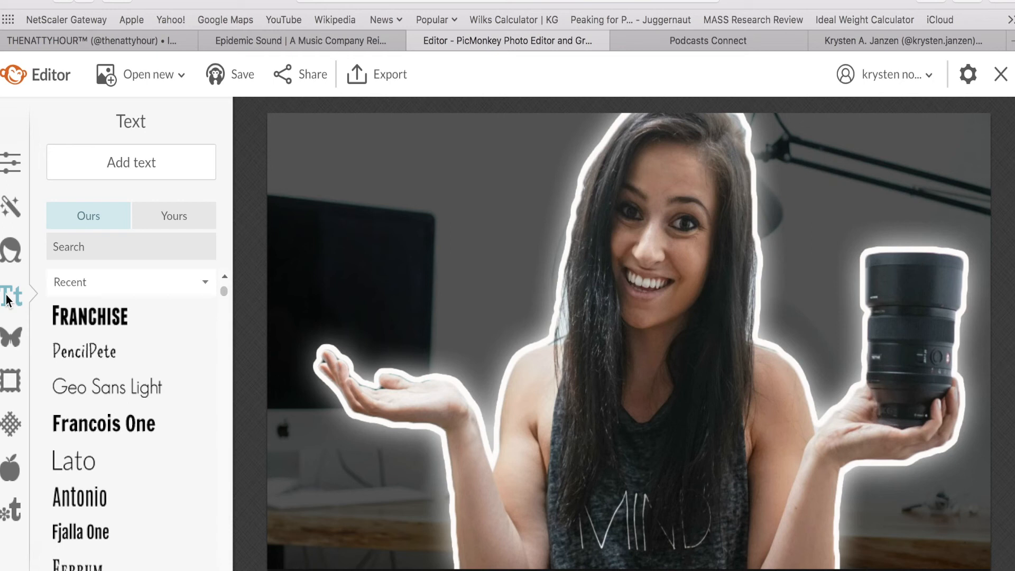
click(90, 316)
text(MY CAMERA GEAR)
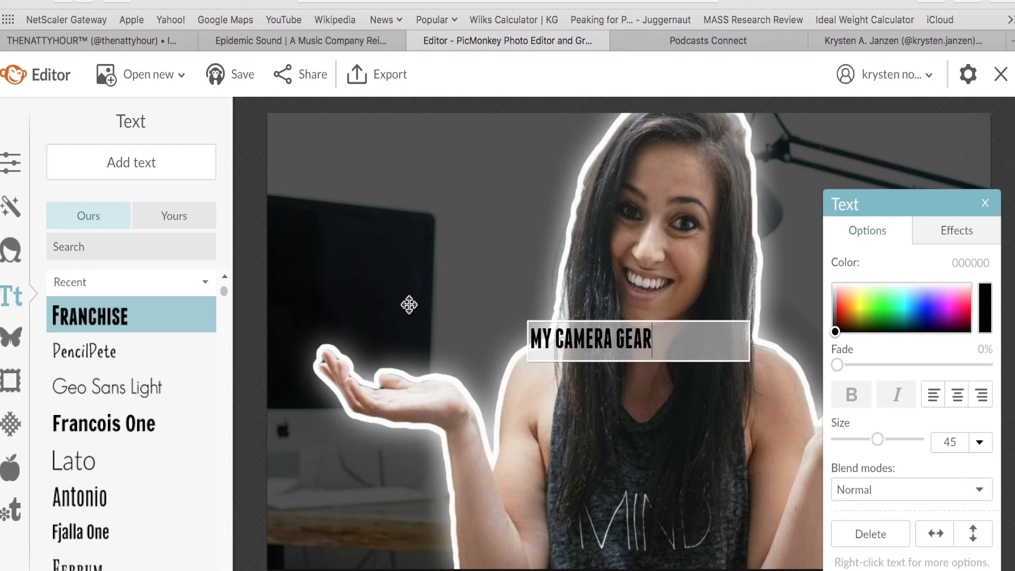
Step: Colour the whole title white (ffffff) and give it a Drop Shadow style effect
key(super+a)
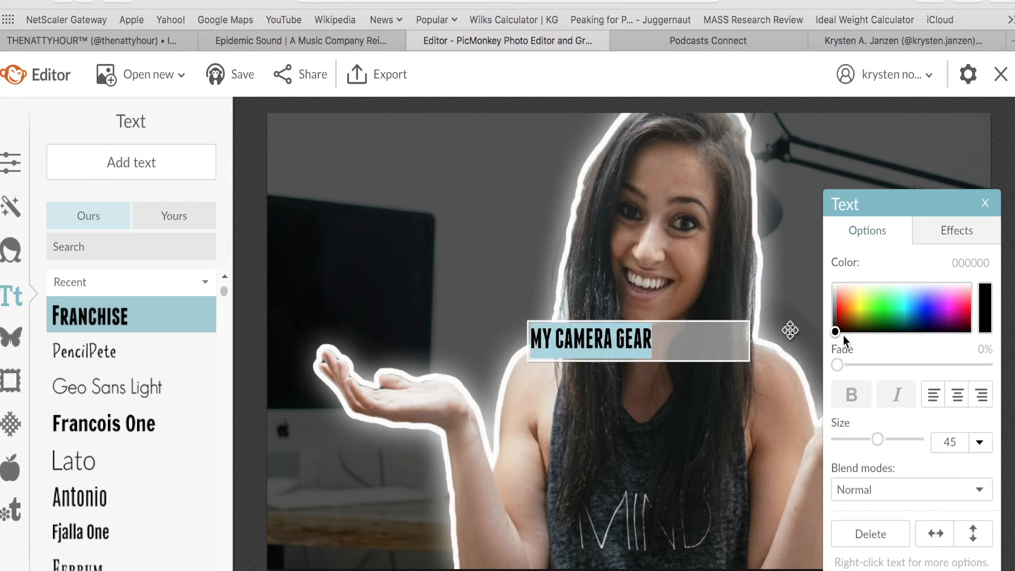
click(955, 230)
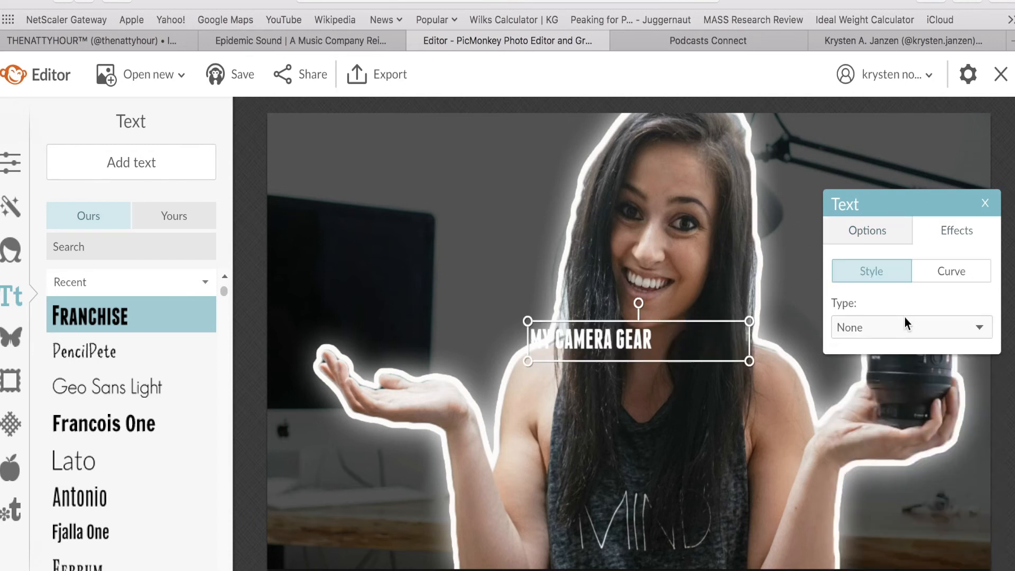
click(904, 319)
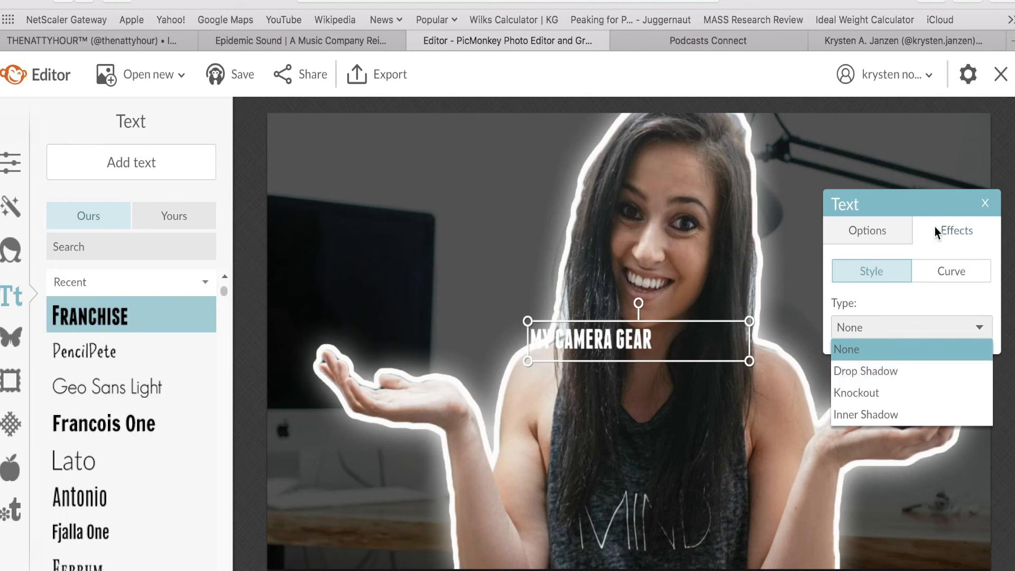
click(880, 371)
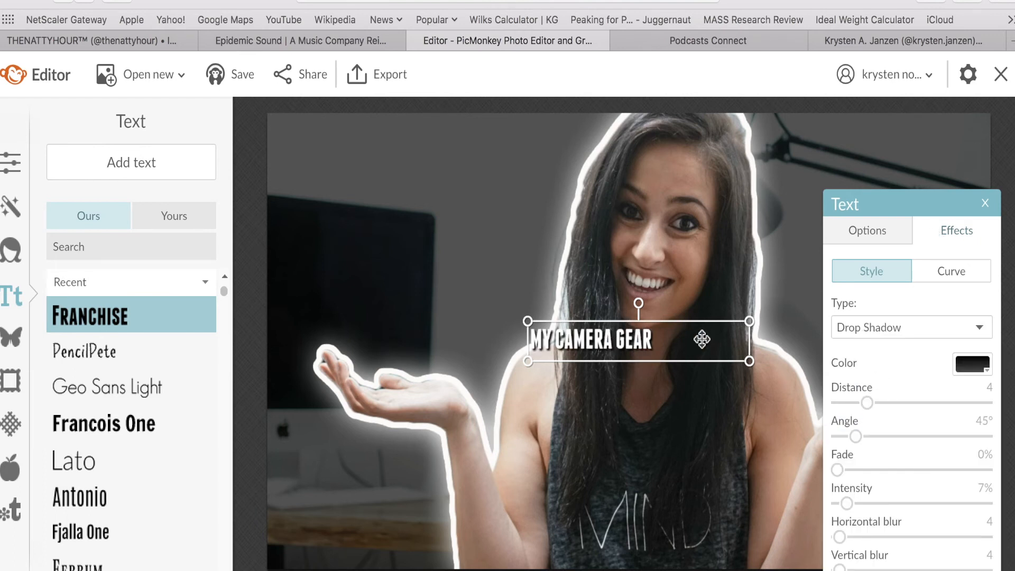
Step: Enlarge the title, move it to the image's upper left and narrow its box so GEAR wraps onto a second line
drag(749, 341, 797, 391)
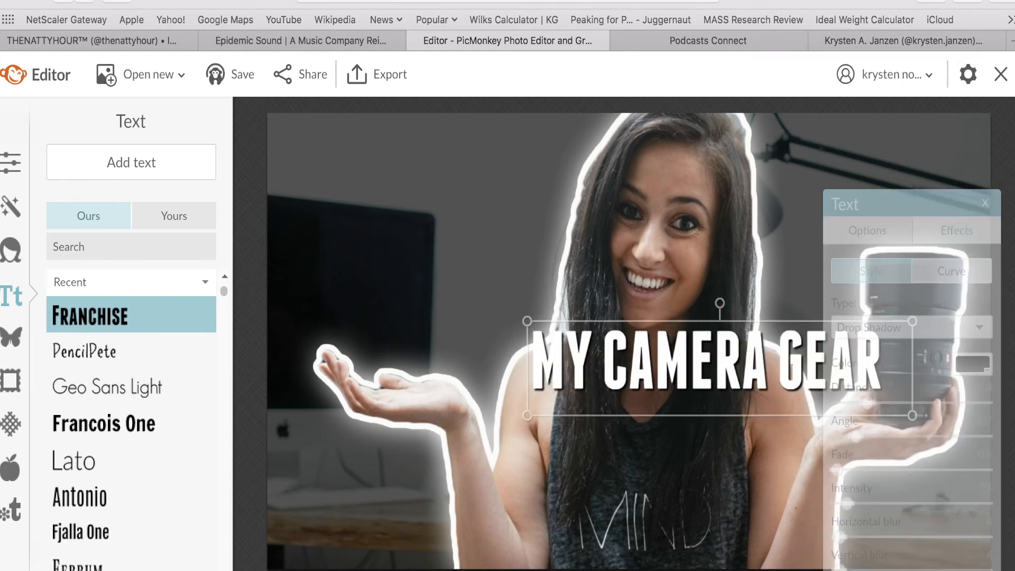
drag(912, 415, 962, 426)
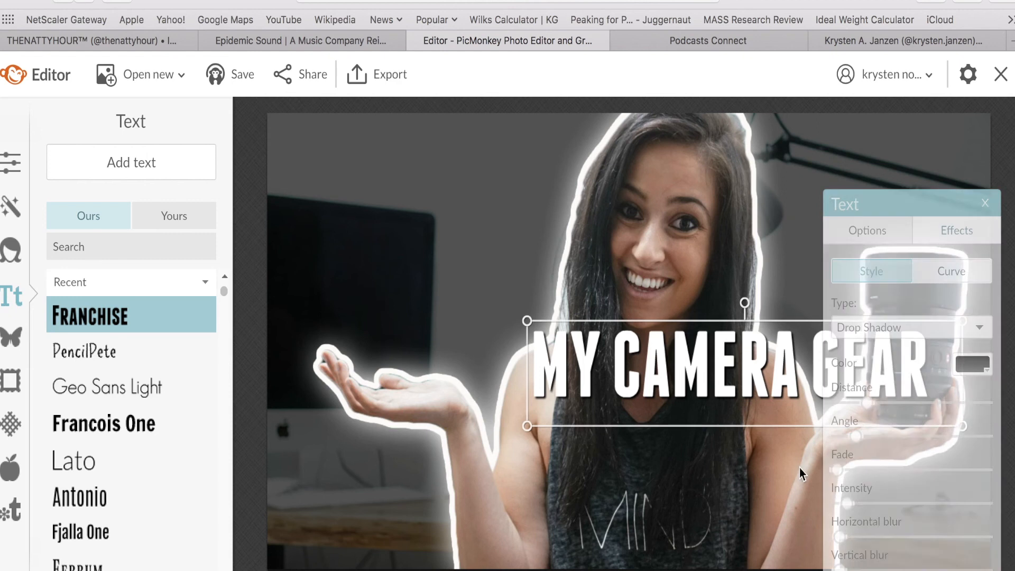
drag(712, 376, 474, 247)
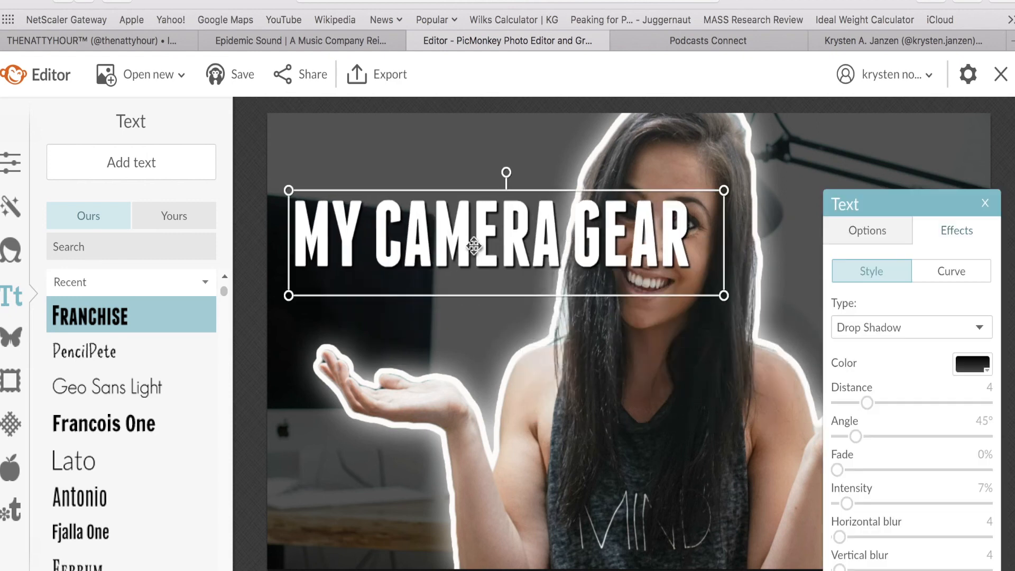
drag(726, 256, 611, 229)
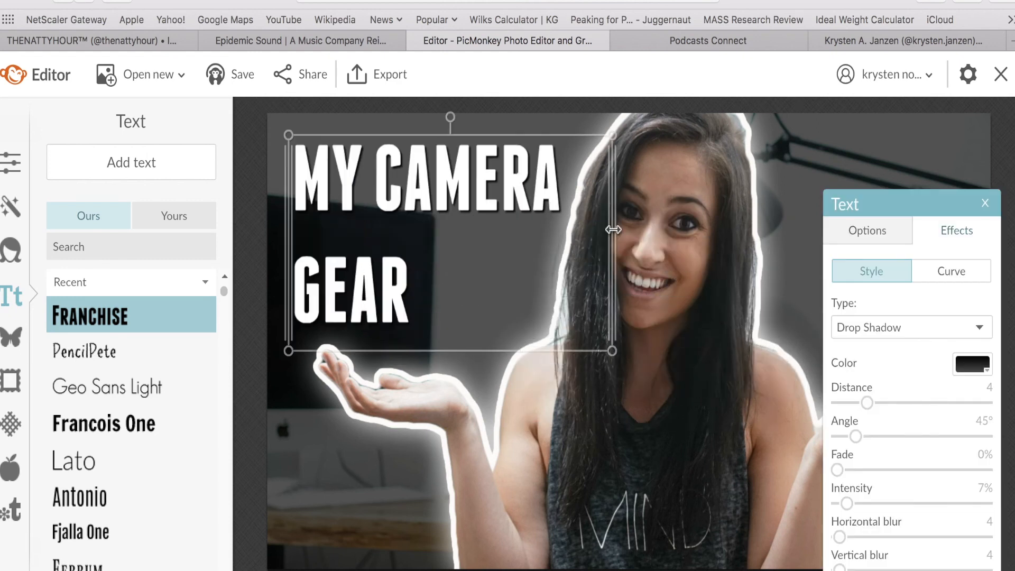
Step: Duplicate the title text below the original and remove MY CAMERA from the copy, leaving only GEAR
right_click(454, 188)
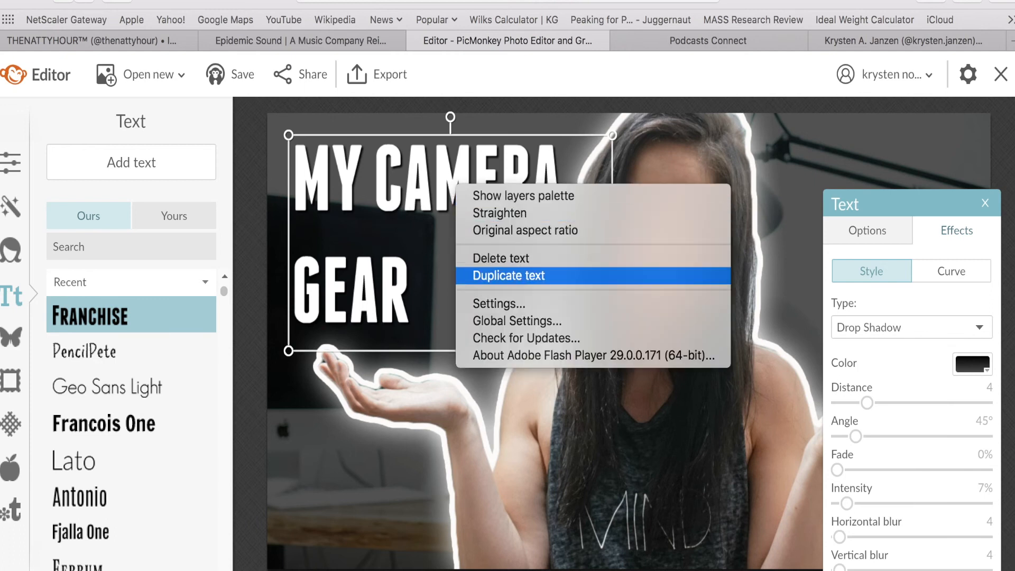
click(505, 275)
drag(418, 272, 426, 429)
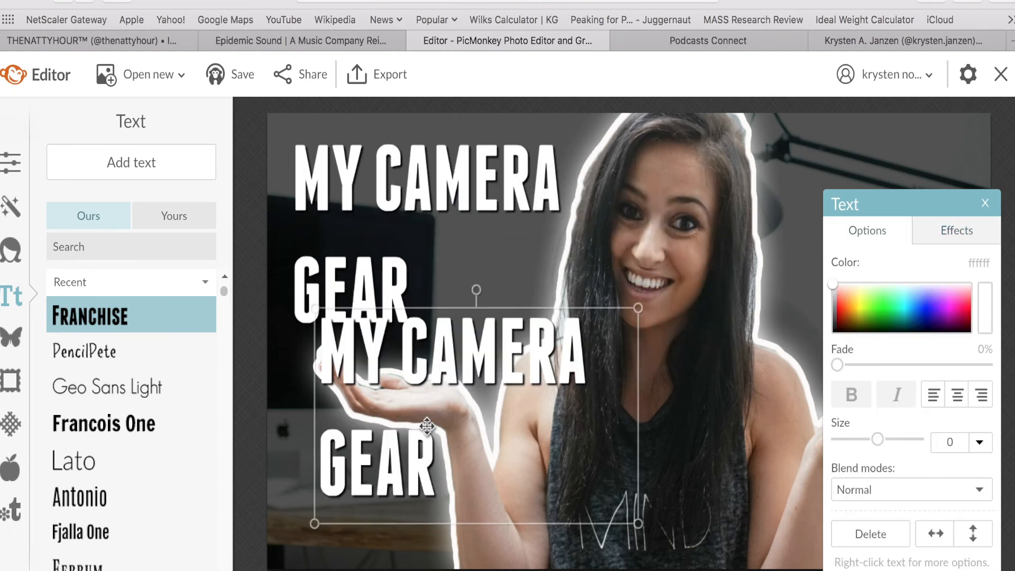
drag(592, 359, 281, 355)
key(BackSpace)
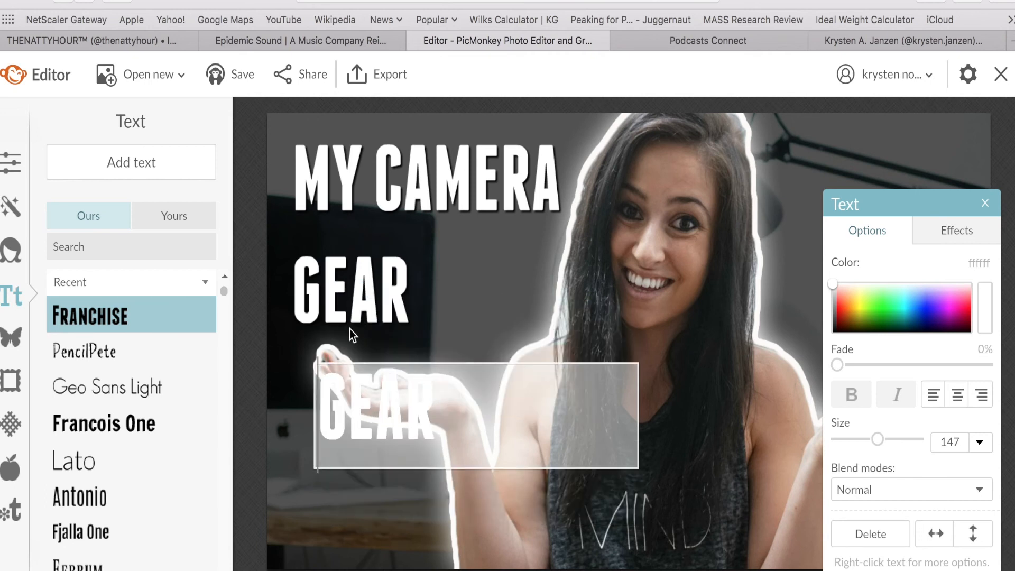
Step: Delete the word GEAR from the original text so it reads only MY CAMERA
double_click(416, 274)
drag(417, 274, 264, 224)
drag(416, 271, 283, 249)
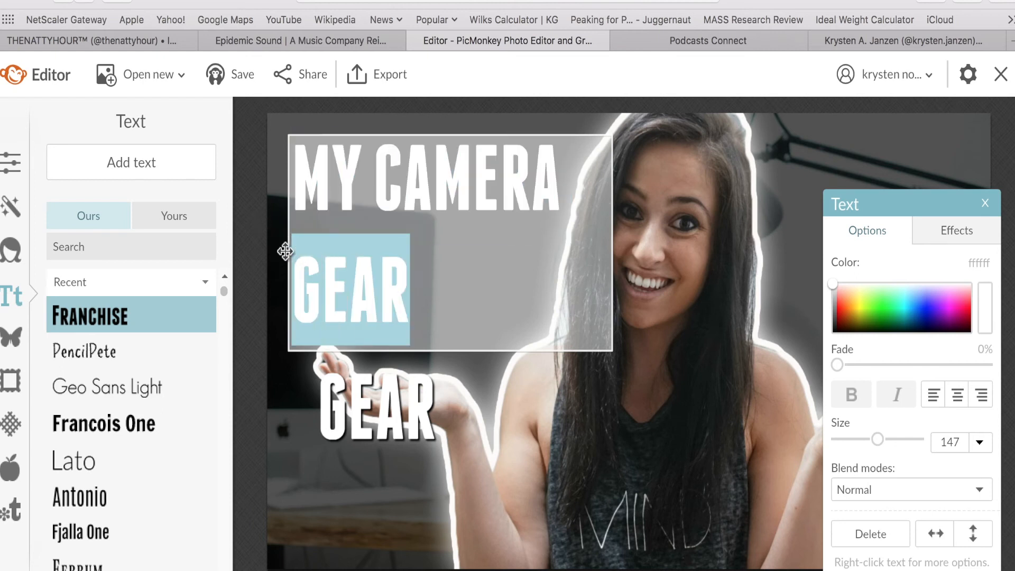
key(BackSpace)
key(BackSpace)
click(692, 205)
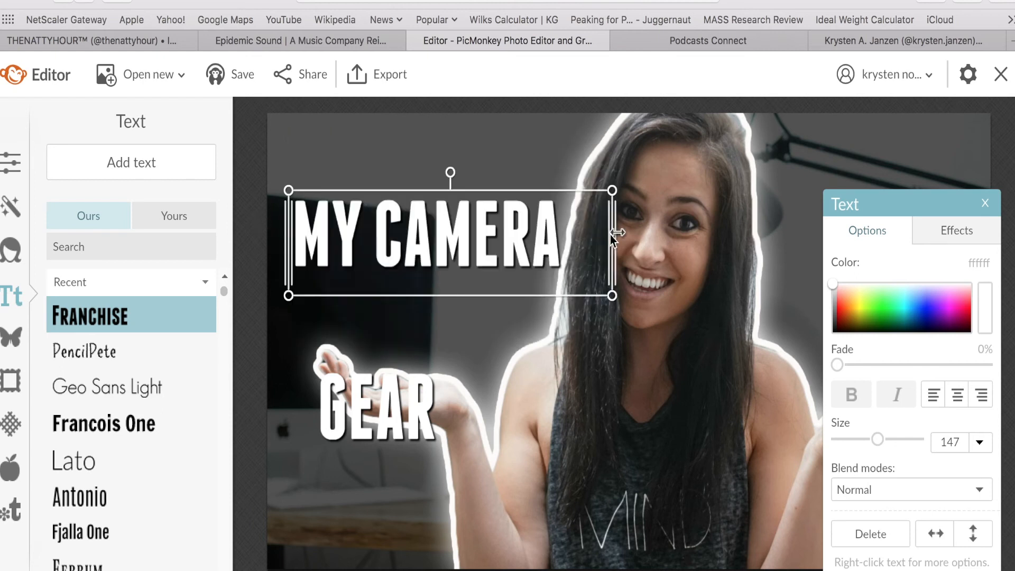
Step: Narrow both text boxes to fit their words and place GEAR directly beneath MY CAMERA
drag(606, 234, 487, 227)
drag(401, 381, 430, 294)
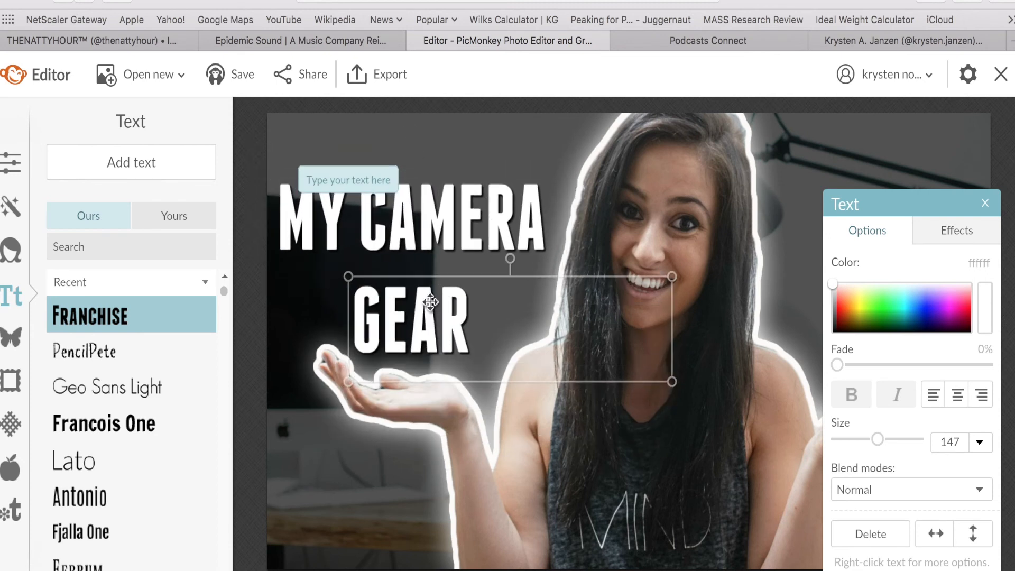
drag(660, 286, 499, 277)
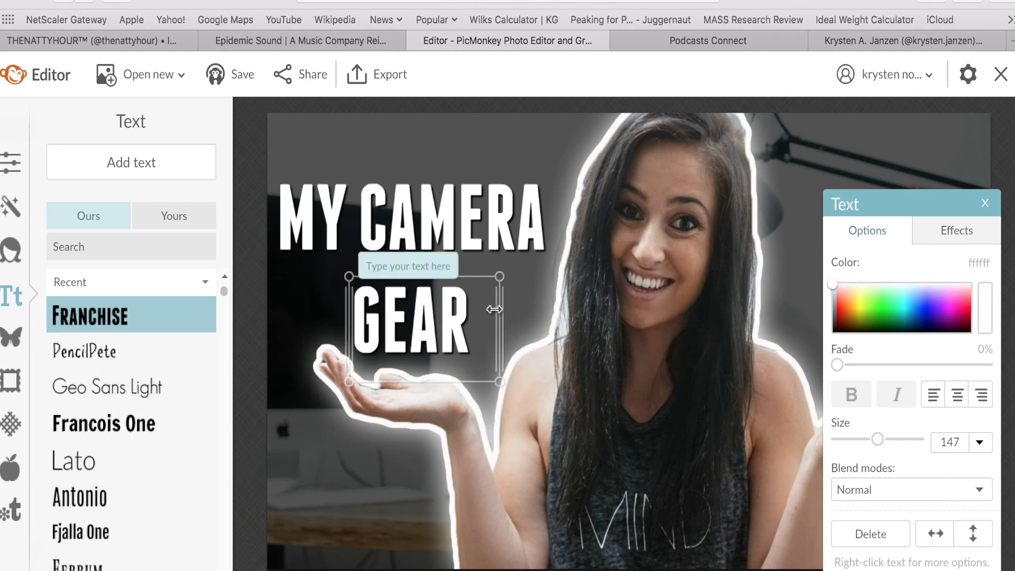
Step: Enlarge GEAR to size 224 and stack both title lines closely above the woman's open hand
drag(499, 382, 575, 429)
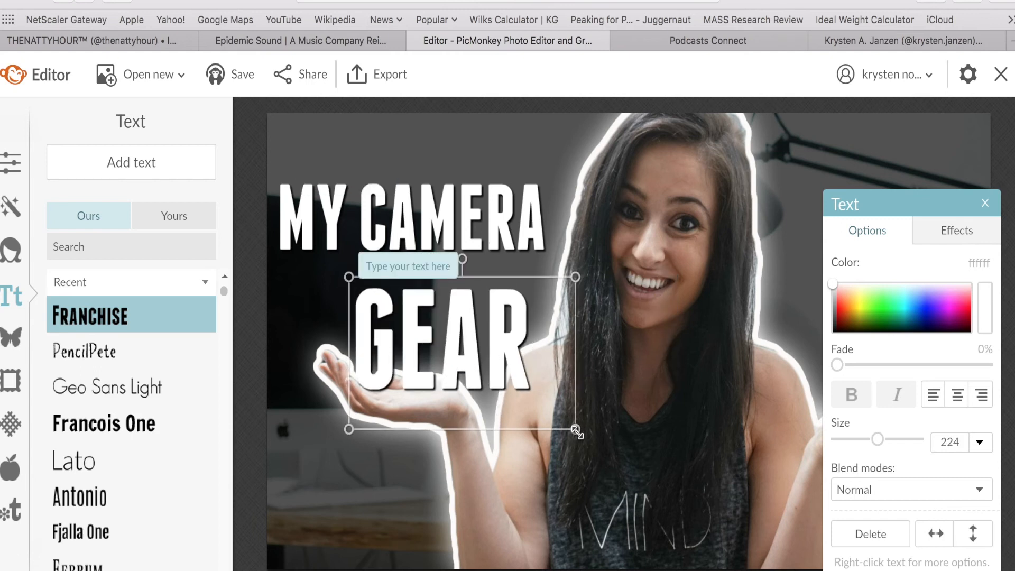
drag(454, 198, 458, 155)
drag(427, 336, 428, 309)
drag(428, 171, 437, 198)
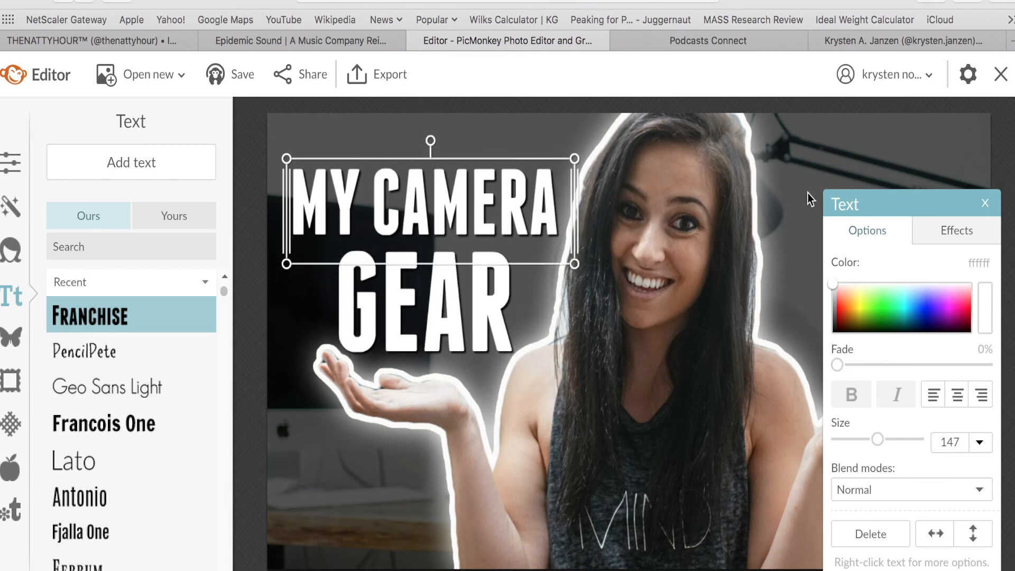
click(984, 204)
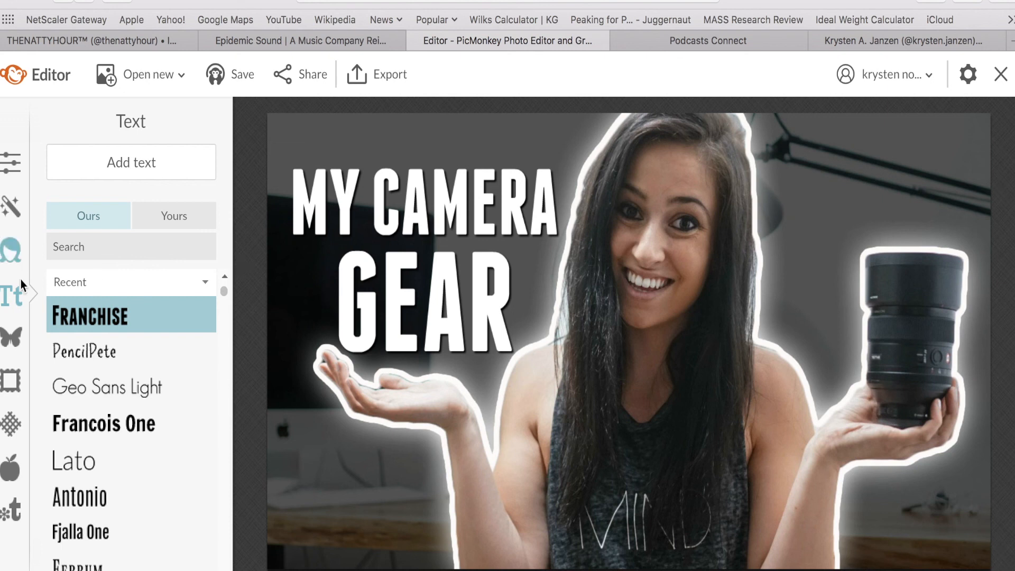
Step: Add a black rectangle from the Geometric overlays, send it to the back and place it behind the word MY
click(9, 337)
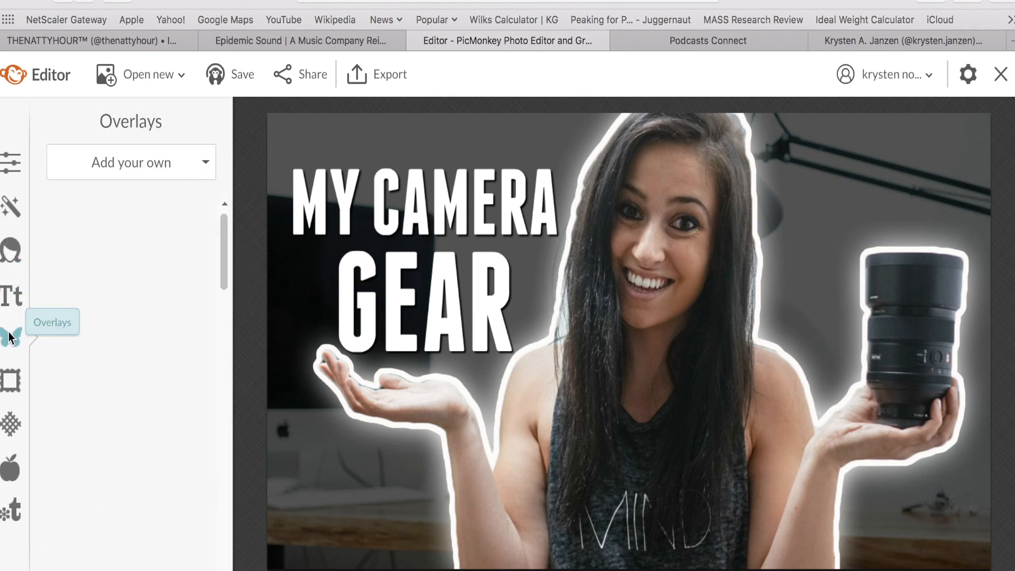
click(108, 252)
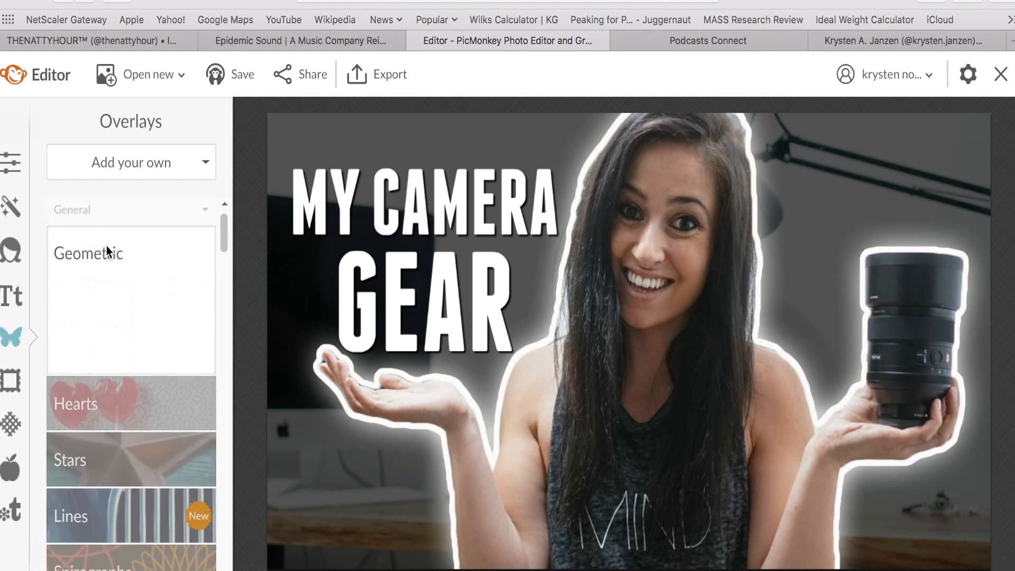
click(60, 311)
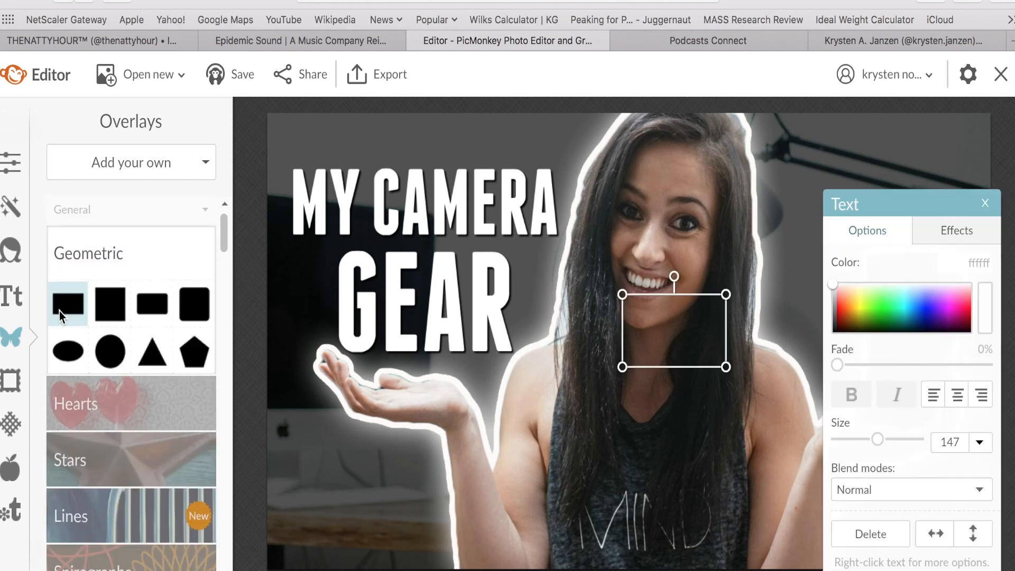
right_click(653, 321)
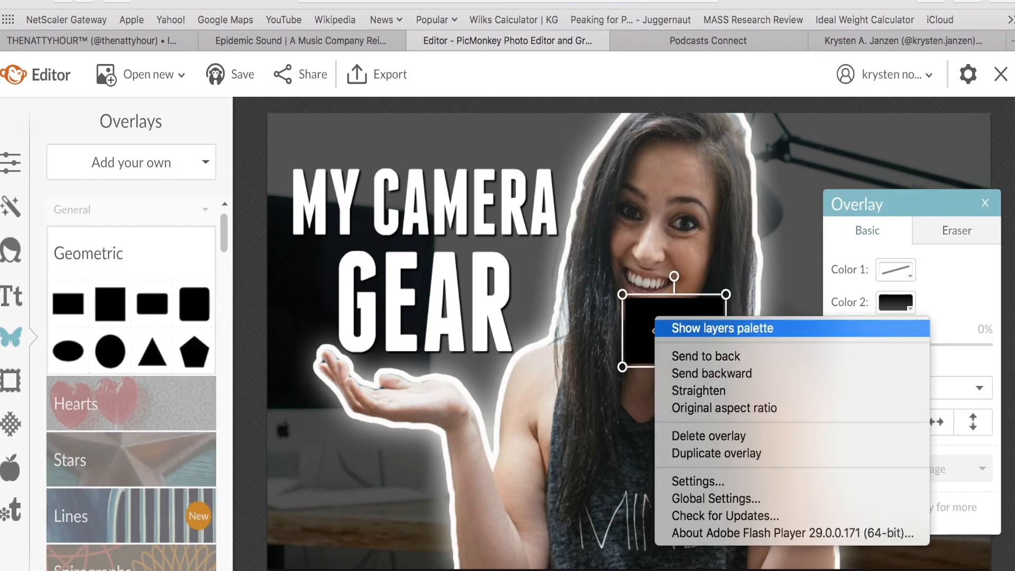
click(679, 354)
drag(678, 320, 338, 196)
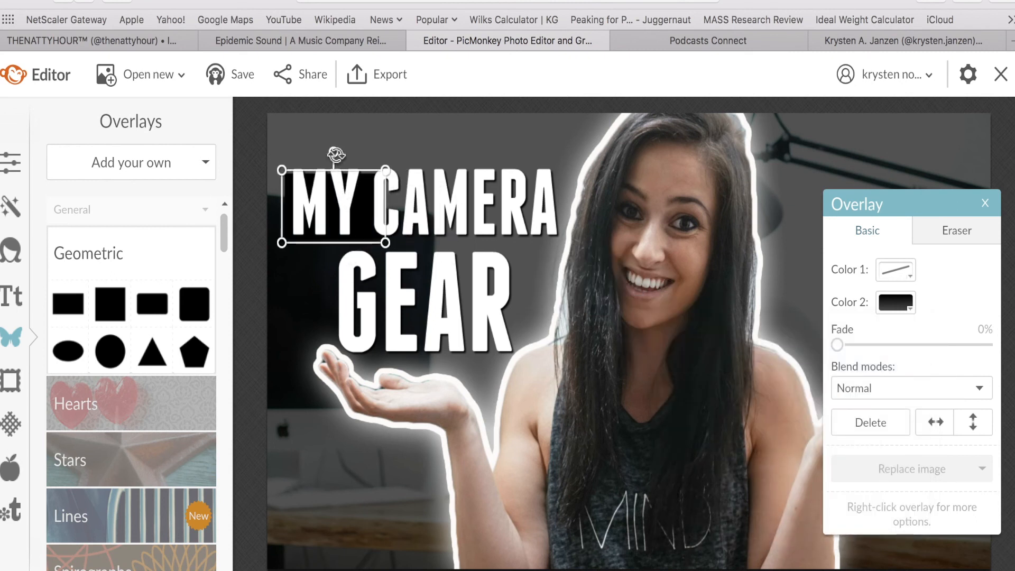
Step: Tilt the black rectangle slightly counterclockwise and stretch it across the full width of MY CAMERA
drag(336, 155, 326, 154)
drag(390, 234, 578, 216)
drag(485, 165, 485, 174)
click(670, 267)
Step: Add a second rectangle overlay, colour it white, send it to the back and tilt it slightly counterclockwise
click(69, 304)
click(897, 303)
click(880, 486)
right_click(672, 312)
click(711, 402)
drag(656, 249, 648, 248)
Step: Stretch the white rectangle behind MY CAMERA, offset so its edges peek out below and beside the black one
drag(660, 298, 343, 227)
drag(390, 227, 566, 211)
drag(288, 238, 279, 238)
drag(380, 230, 411, 241)
click(539, 152)
Step: Put another black rectangle overlay, tilted slightly clockwise, behind GEAR and stretch it to cover the whole word
click(781, 363)
click(68, 302)
right_click(641, 278)
click(680, 369)
drag(627, 220, 634, 220)
drag(638, 295, 471, 361)
drag(415, 306, 310, 286)
click(716, 316)
Step: Add another white rectangle overlay, send it to the back, tilt it clockwise and place it behind the end of GEAR
click(69, 303)
click(895, 302)
right_click(632, 296)
click(658, 326)
drag(601, 233, 615, 234)
drag(612, 289, 483, 331)
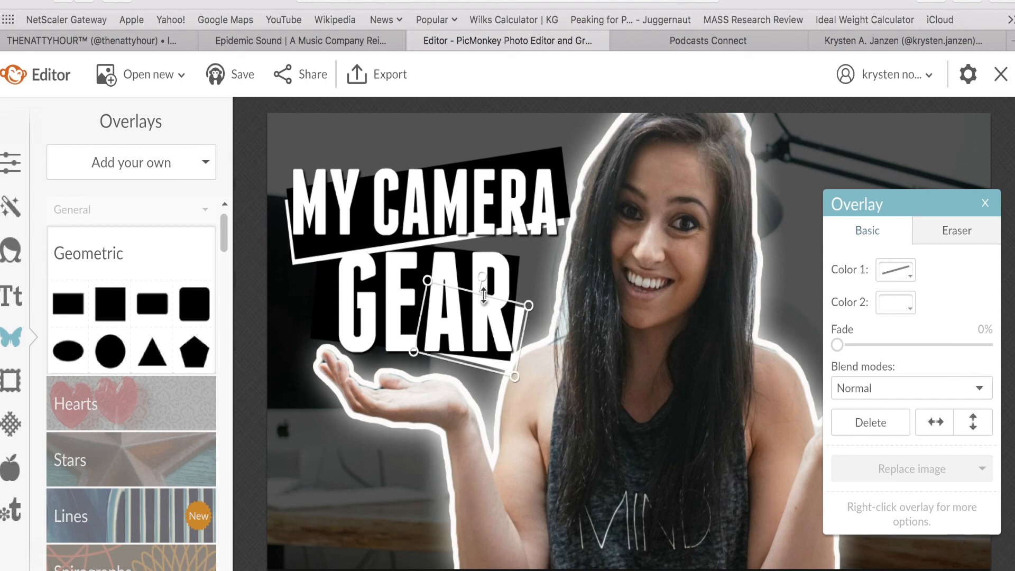